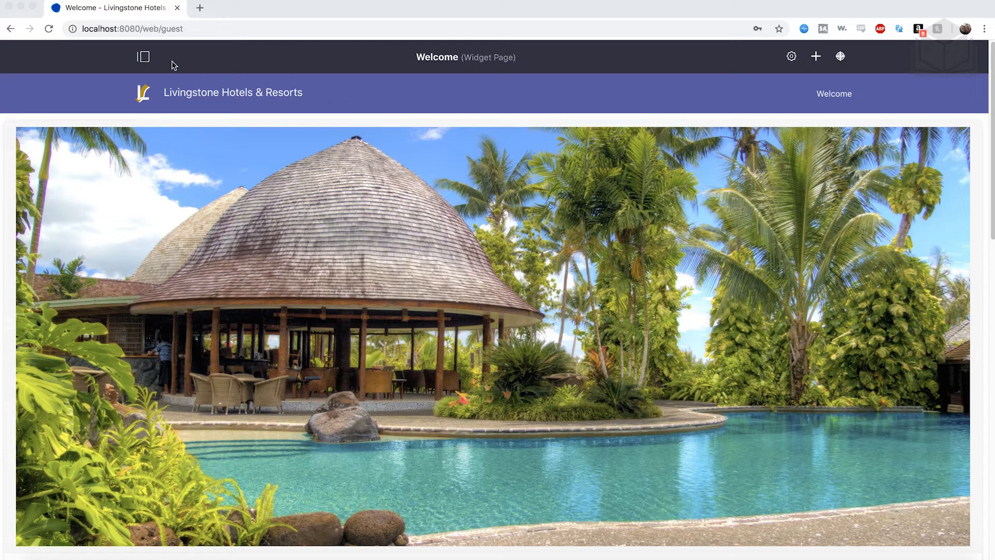
# Step: Open the Page Fragments administration of the Livingstone Hotels & Resorts site
pyautogui.click(145, 58)
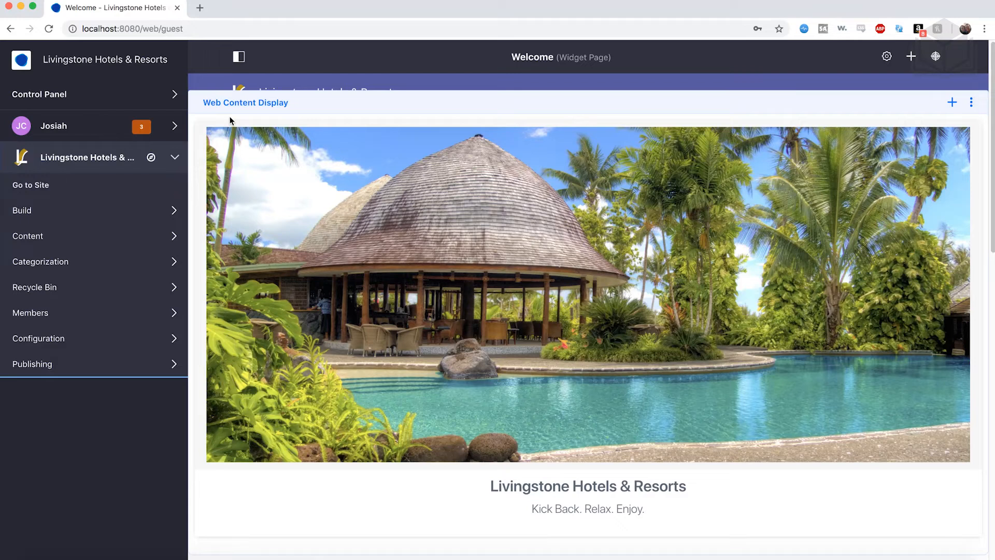
pyautogui.click(97, 217)
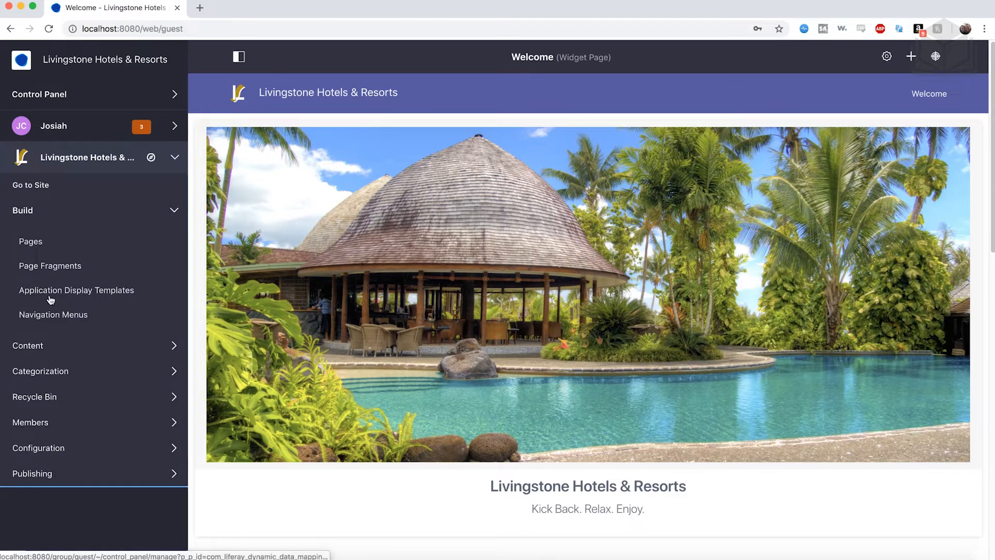
pyautogui.click(45, 266)
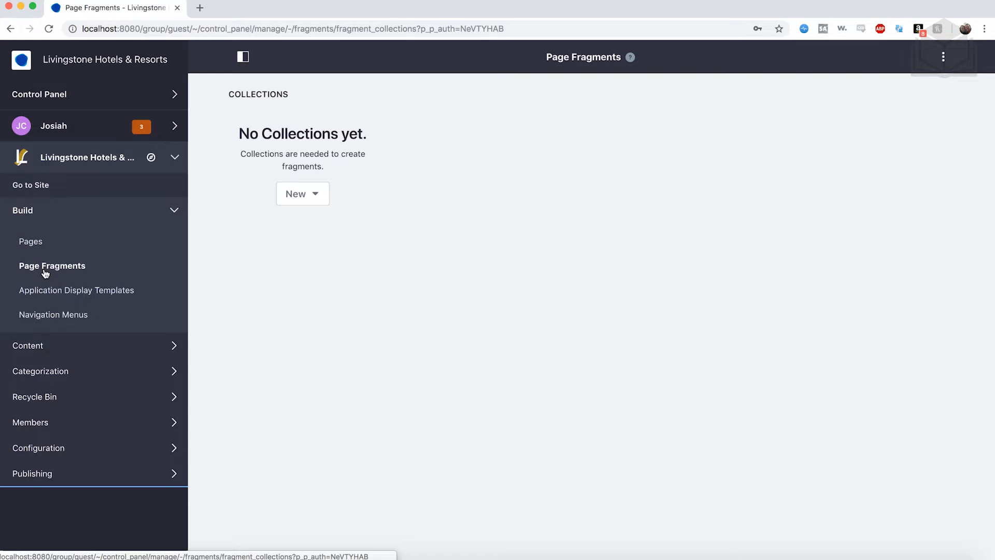
# Step: Import the fragment collection from landing-page.zip, keeping the overwriting of existing entries enabled, and close the import dialog
pyautogui.click(320, 199)
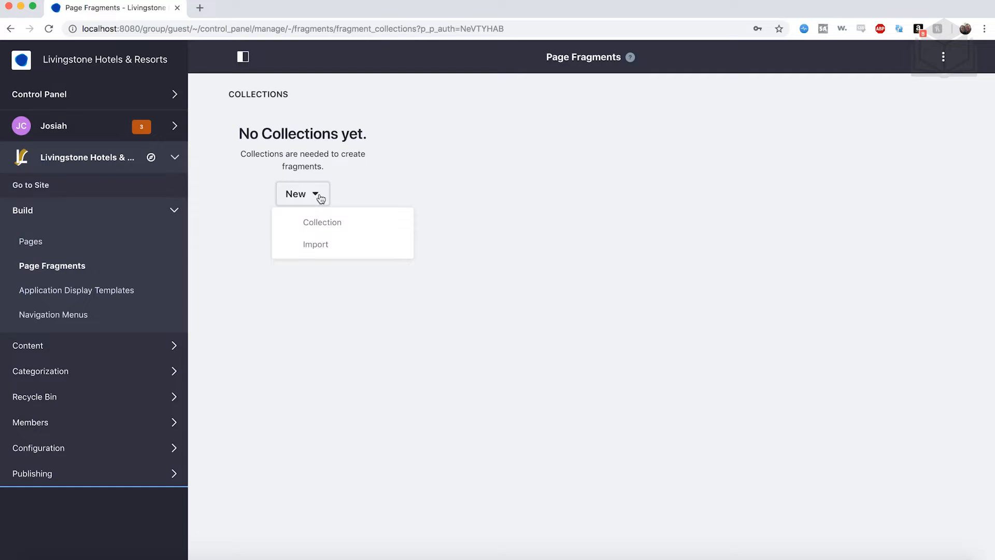
pyautogui.click(325, 248)
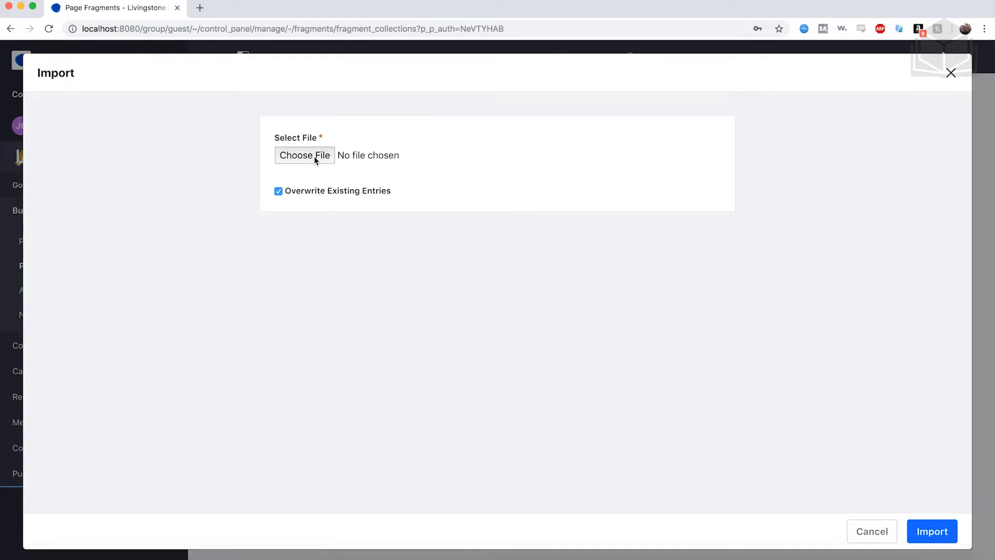
pyautogui.click(314, 157)
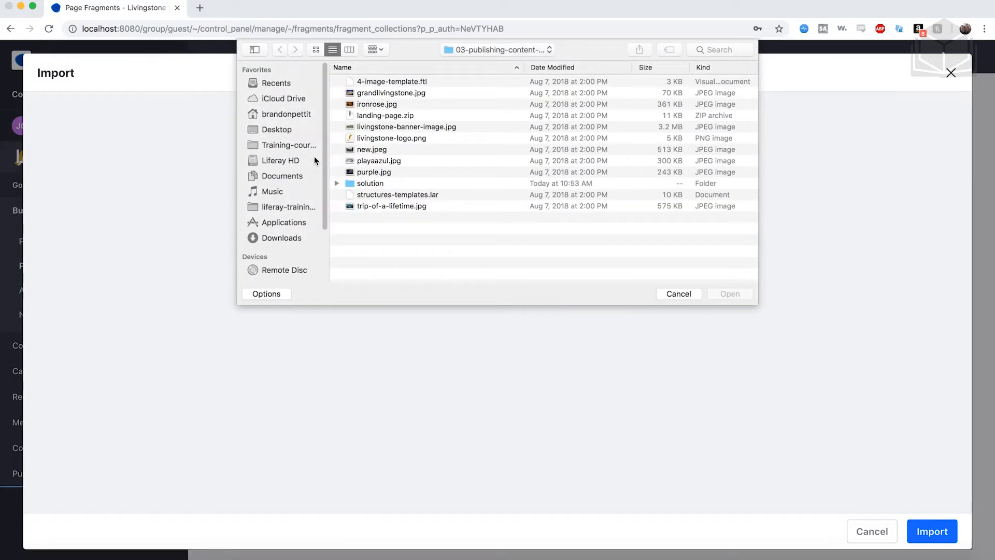
pyautogui.click(401, 115)
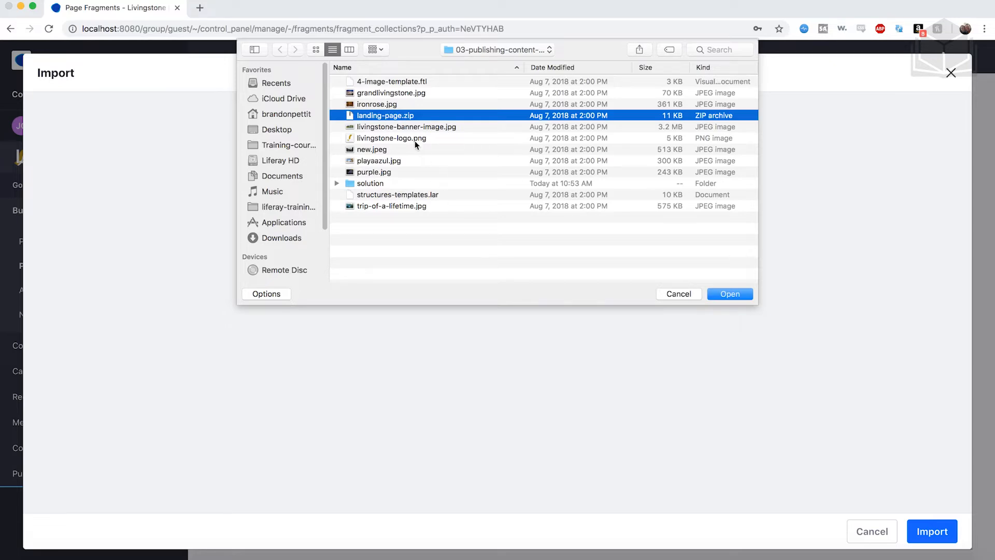
pyautogui.click(730, 294)
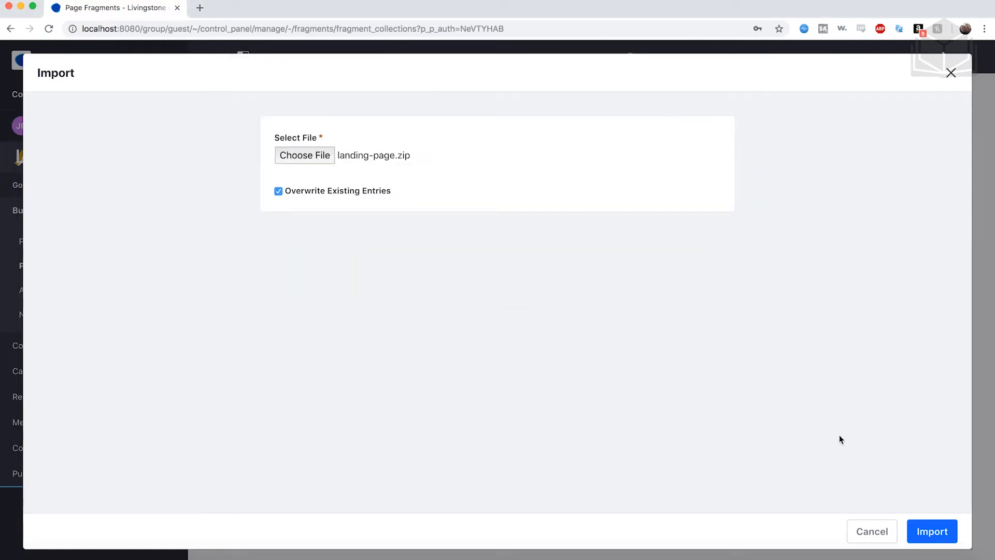
pyautogui.click(919, 527)
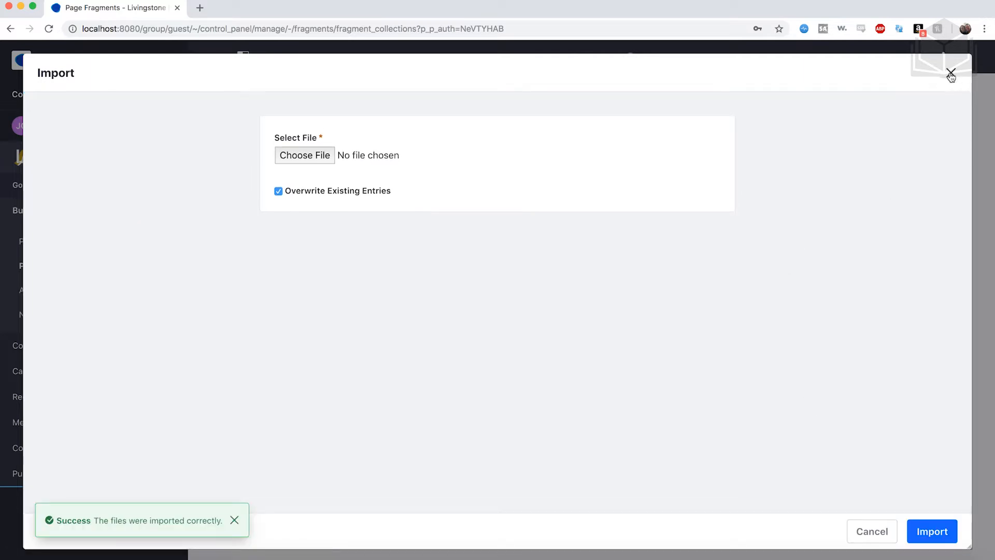
pyautogui.click(951, 74)
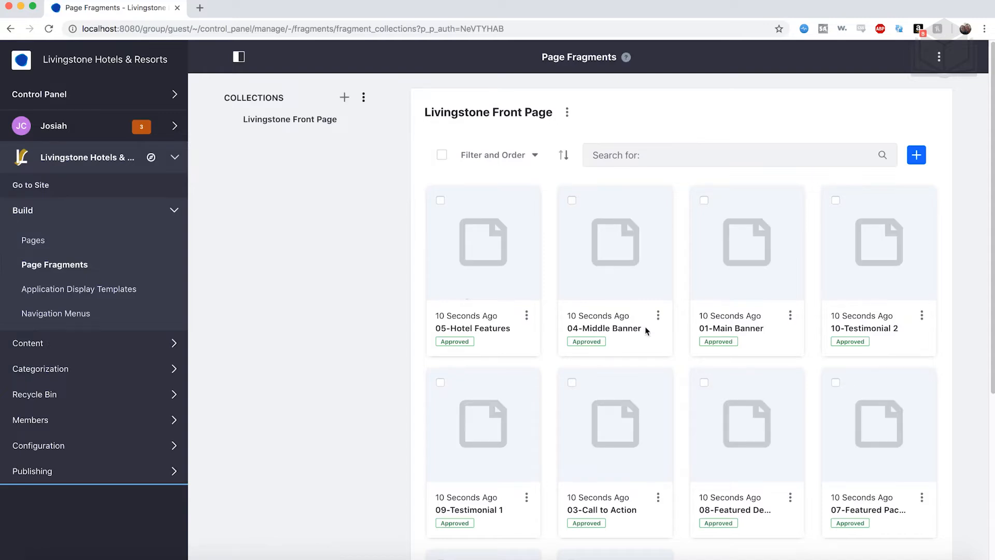
# Step: Open the 01-Main Banner fragment and examine its preview and HTML code, especially the lfr-editable tag around the title
pyautogui.click(741, 332)
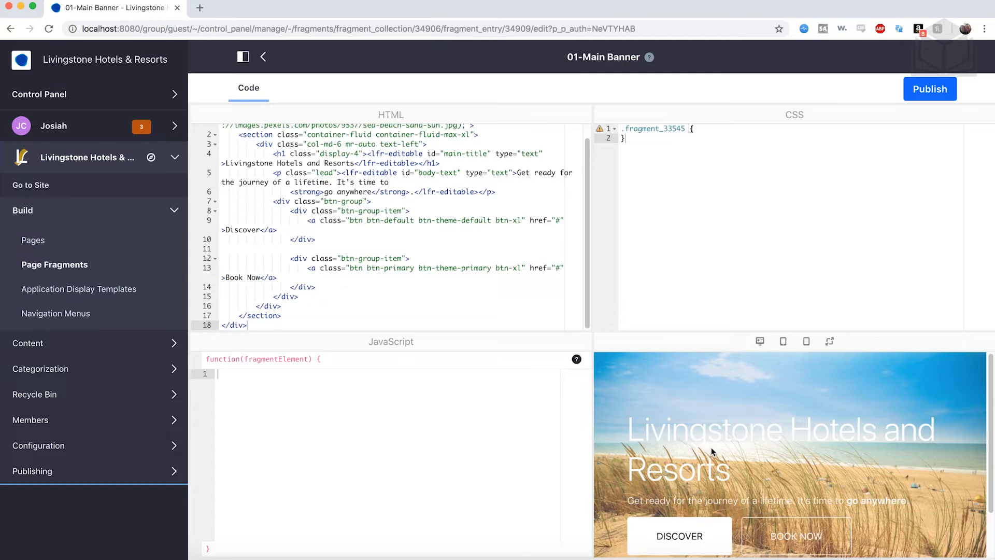
pyautogui.scroll(1, 429, 301)
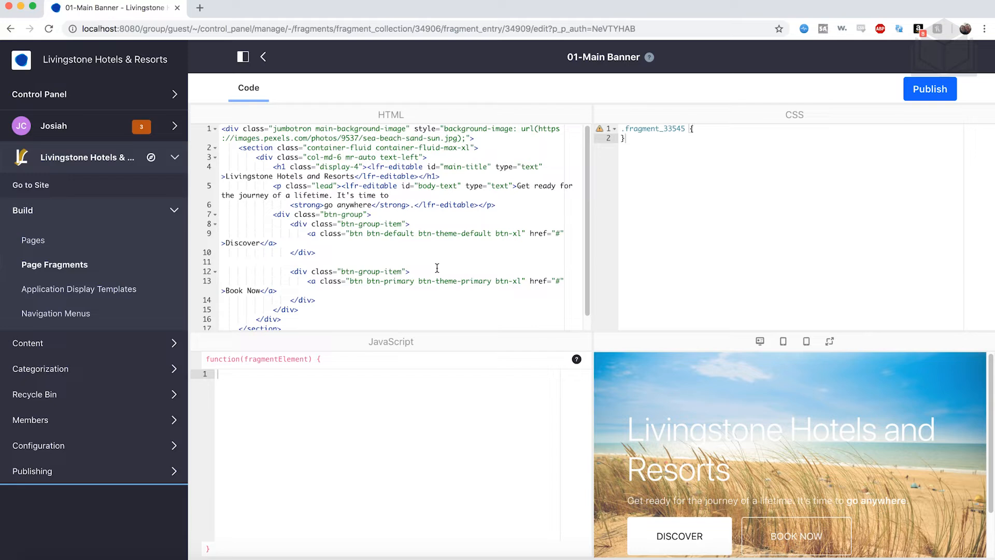
pyautogui.scroll(-2, 806, 441)
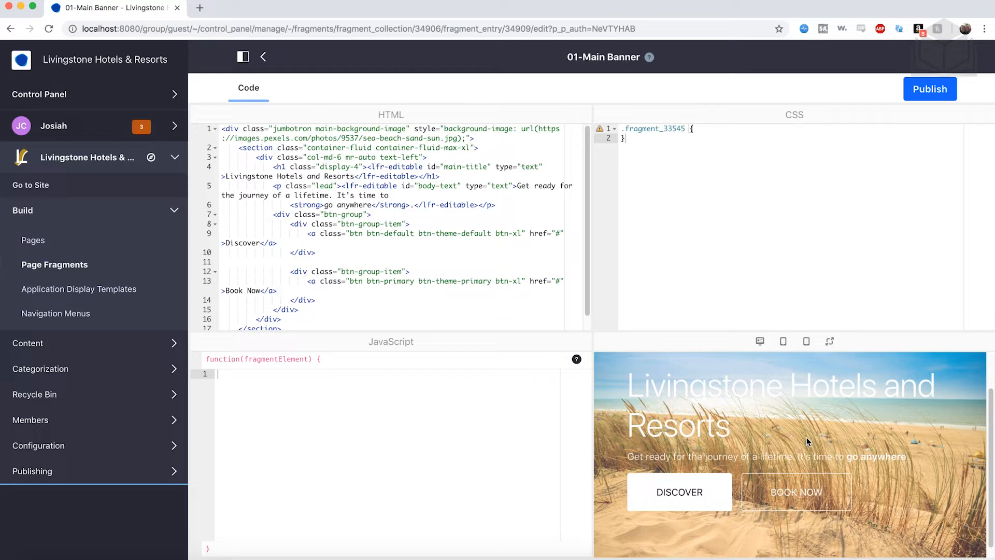
pyautogui.scroll(2, 798, 456)
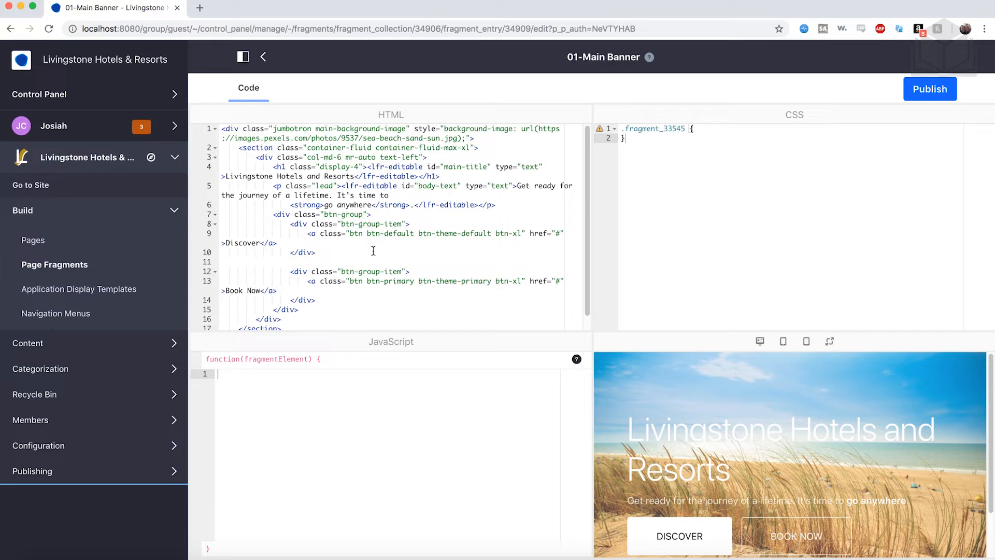
pyautogui.moveTo(367, 166); pyautogui.dragTo(424, 166)
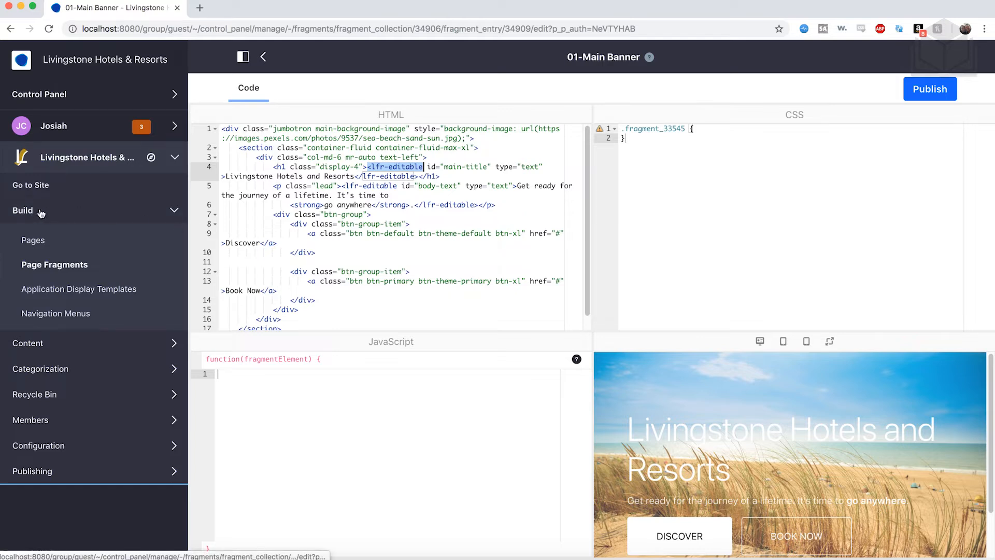
# Step: Create a public content page named Home for the site and include it in the default menu
pyautogui.click(40, 242)
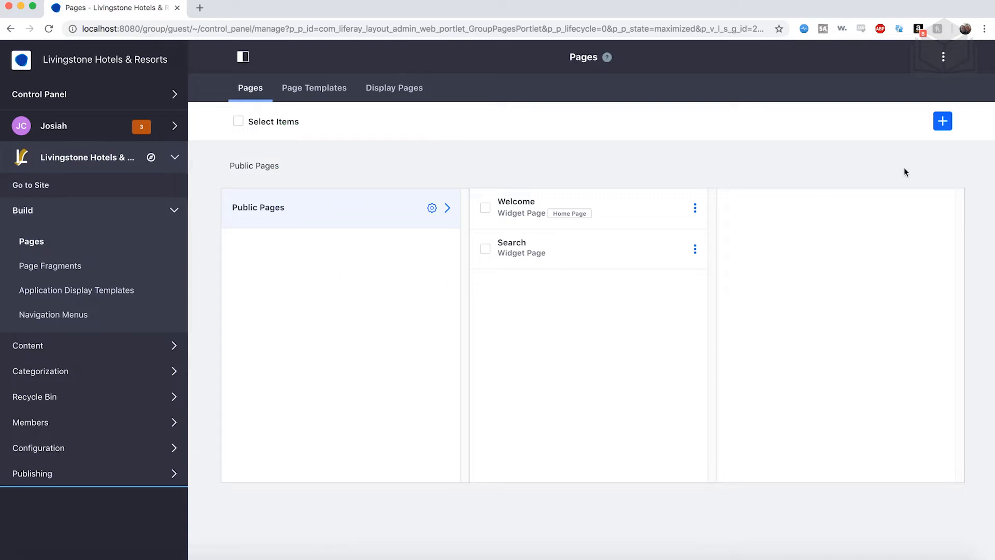
pyautogui.click(942, 129)
pyautogui.click(942, 124)
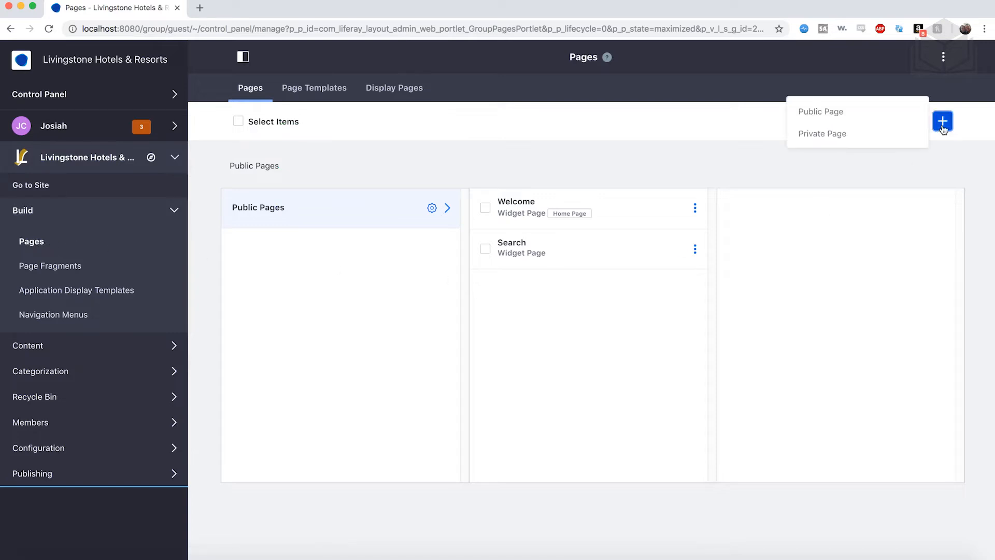
pyautogui.click(883, 115)
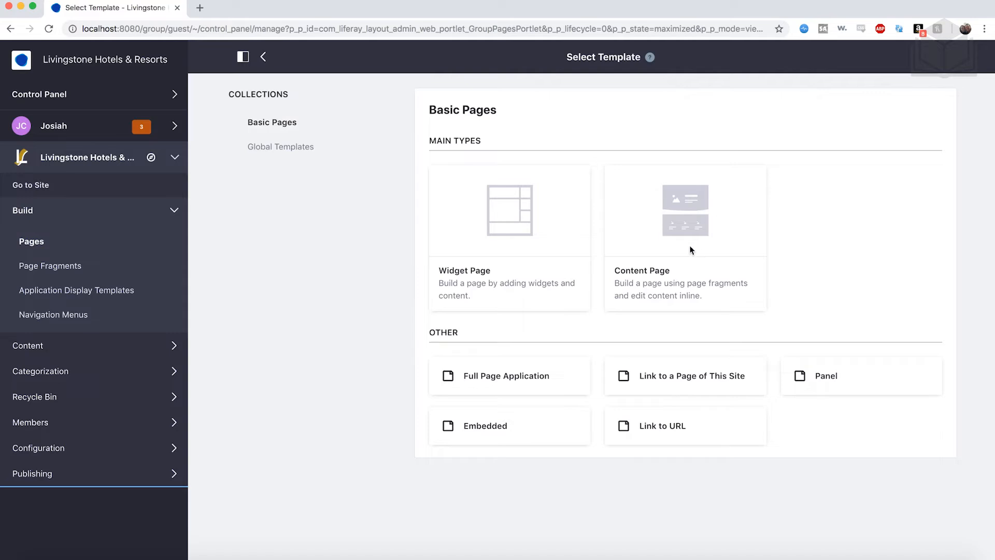
pyautogui.click(645, 275)
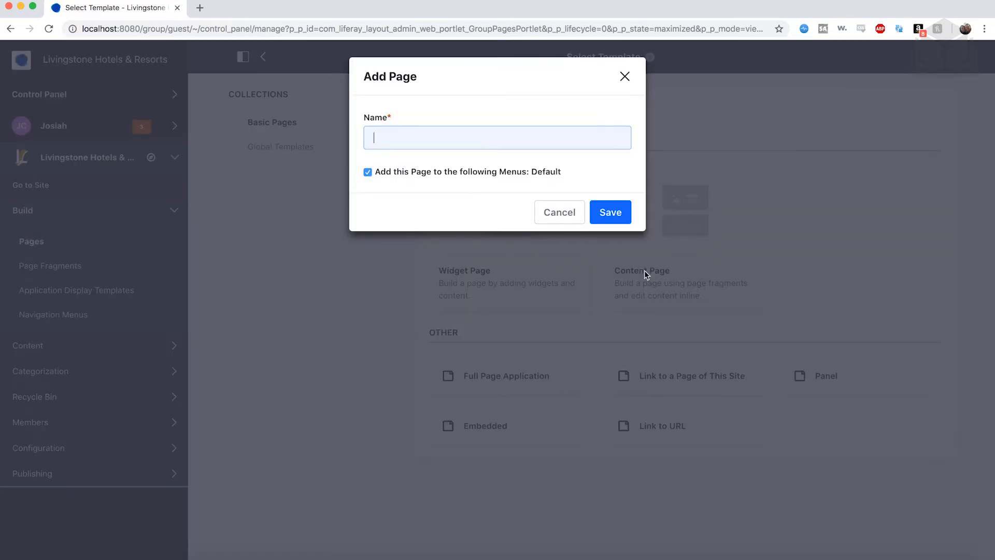
pyautogui.write('Home')
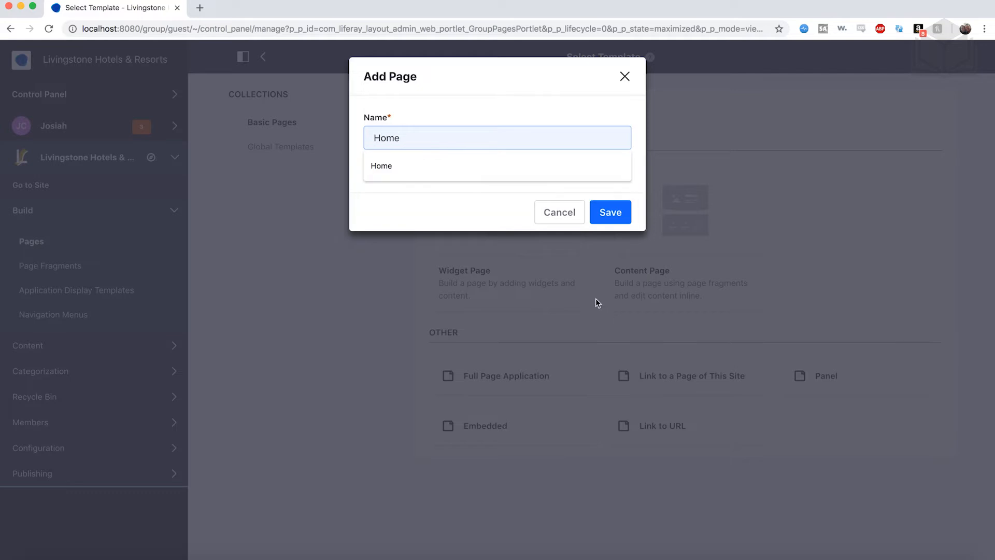
pyautogui.click(482, 208)
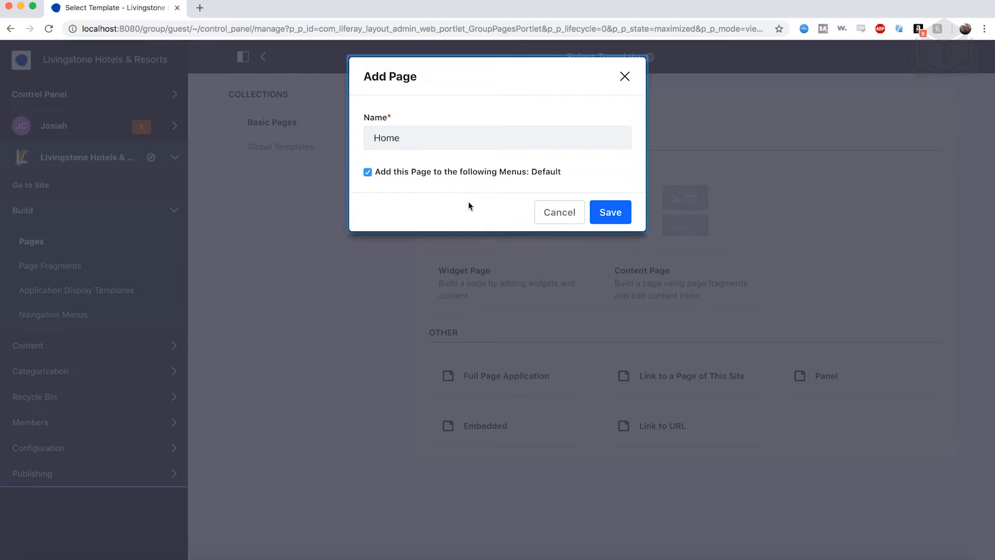
pyautogui.click(612, 216)
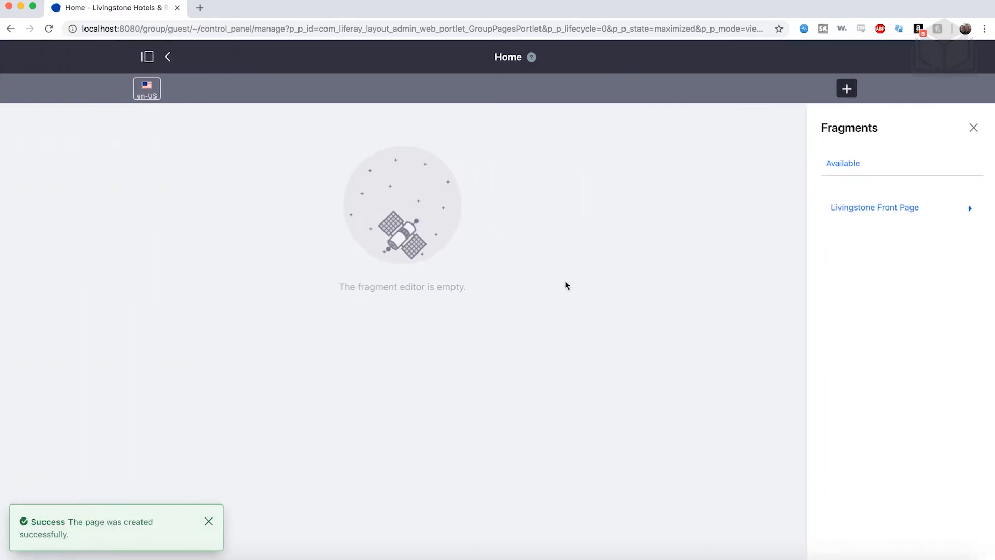
# Step: Add the Livingstone Front Page fragments 01-Main Banner, 02-Featured Content, 03-Call to Action and 04-Middle Banner to the Home page
pyautogui.click(969, 209)
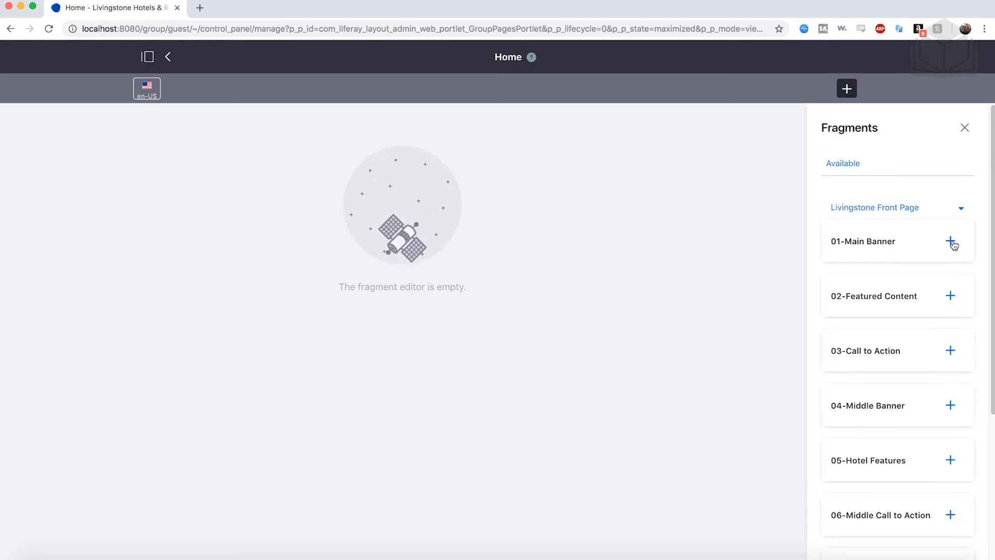
pyautogui.click(951, 241)
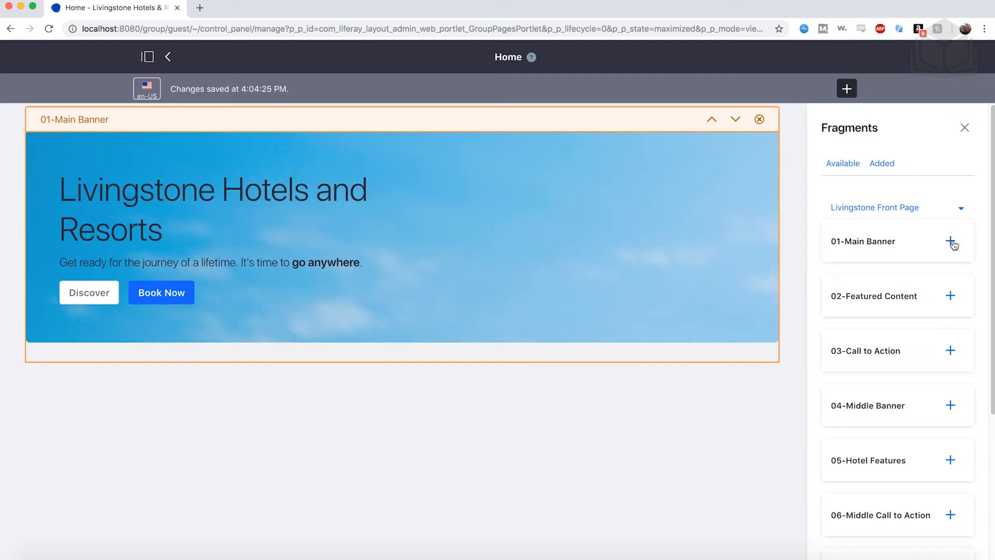
pyautogui.click(951, 296)
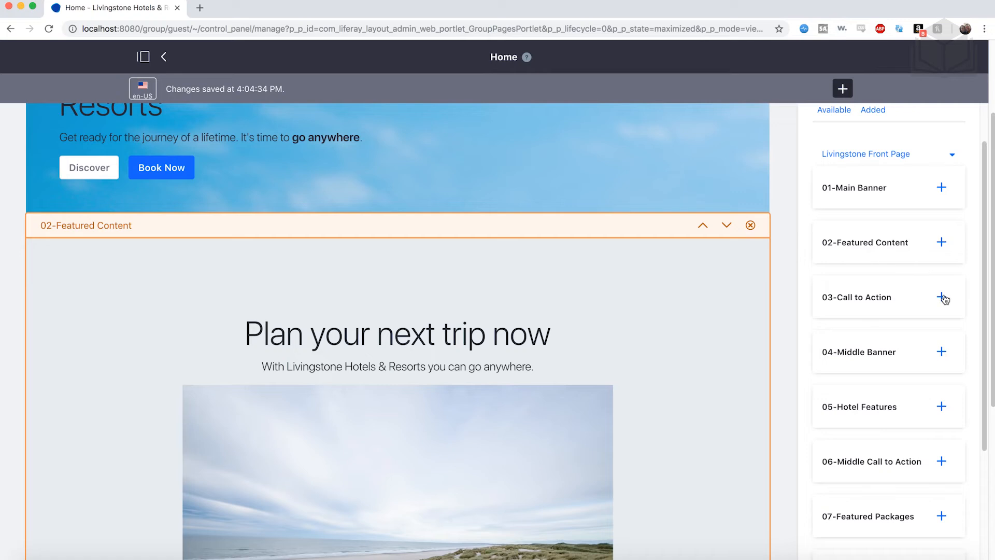
pyautogui.click(942, 297)
pyautogui.scroll(-2, 943, 290)
pyautogui.click(942, 285)
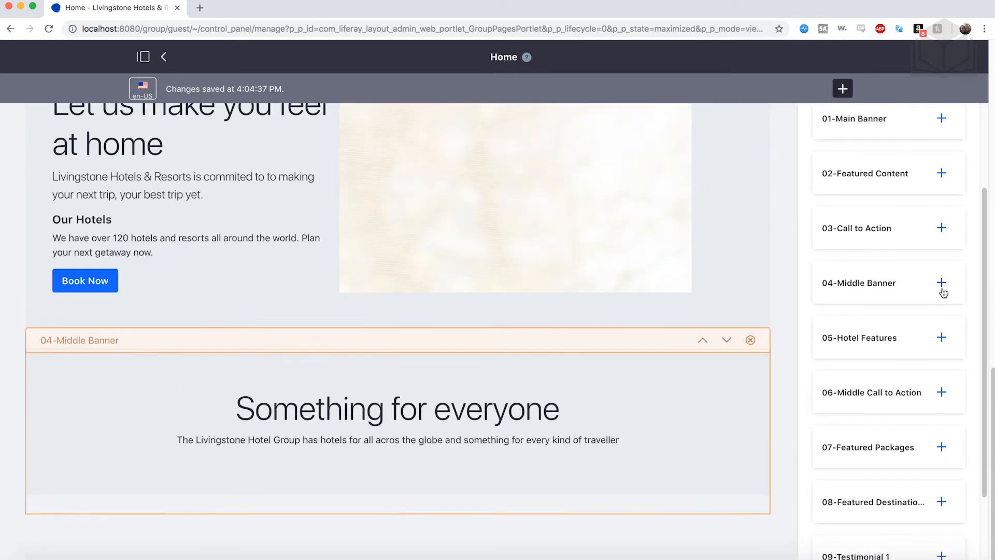
# Step: Add the remaining fragments, 05-Hotel Features through 10-Testimonial 2, to the Home page in order and close the fragment list
pyautogui.click(940, 338)
pyautogui.scroll(-1, 940, 339)
pyautogui.scroll(-1, 940, 339)
pyautogui.click(941, 296)
pyautogui.click(941, 350)
pyautogui.click(941, 407)
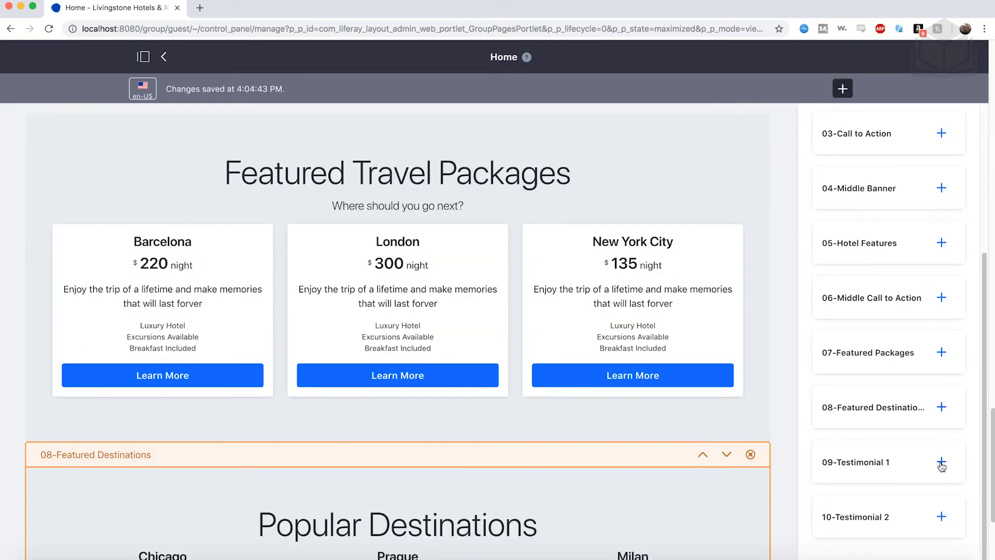
pyautogui.click(941, 462)
pyautogui.click(941, 516)
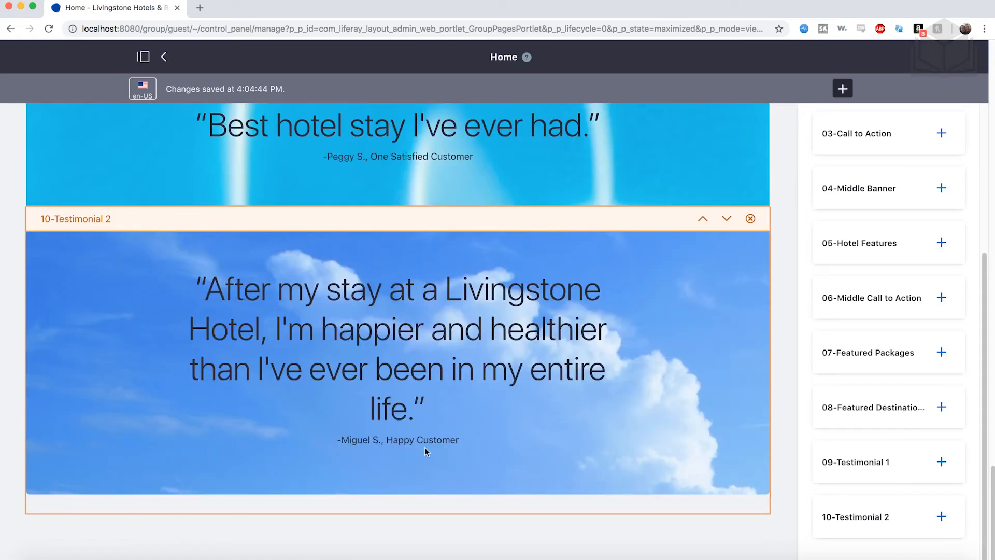
pyautogui.scroll(15, 426, 451)
pyautogui.scroll(15, 426, 450)
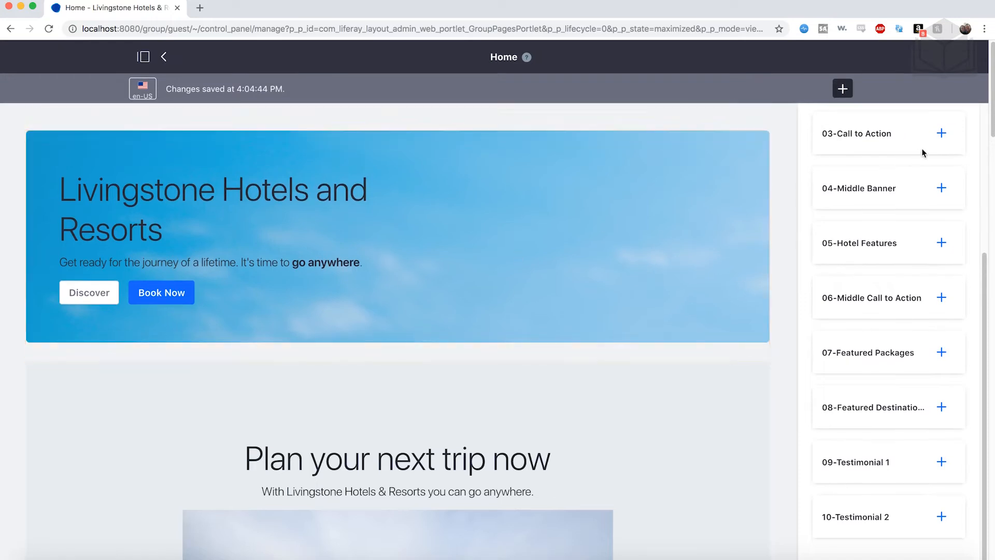
pyautogui.scroll(5, 933, 166)
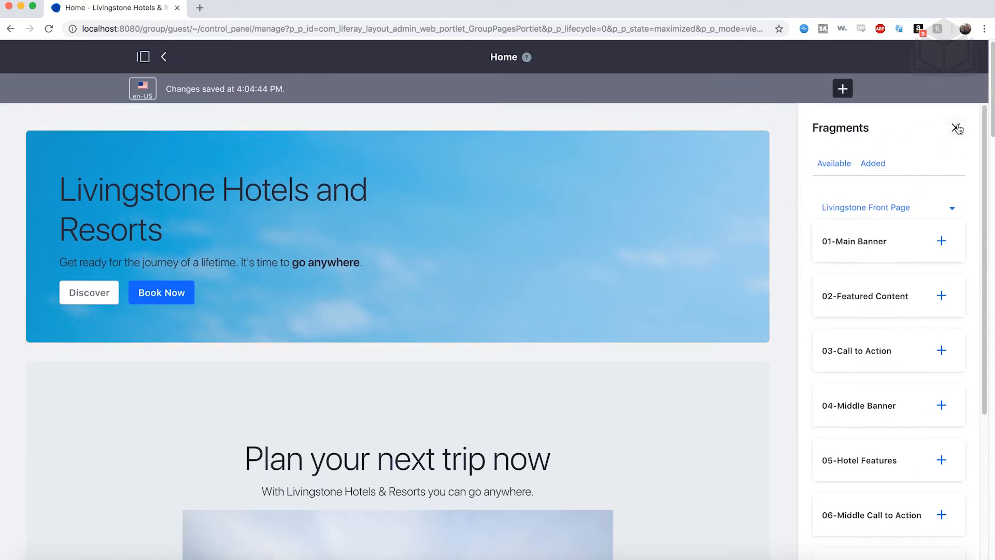
pyautogui.click(954, 129)
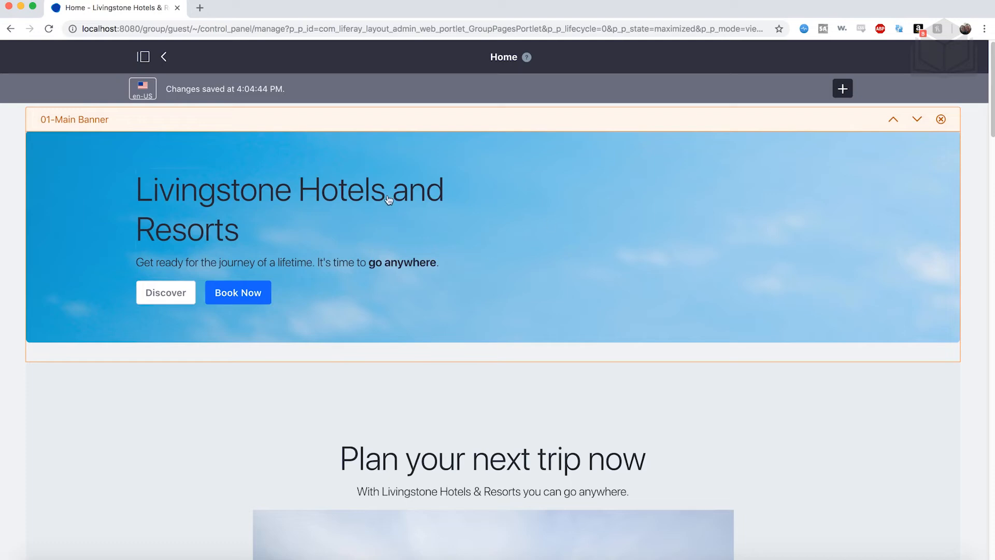
# Step: Replace the title text in the 01-Main Banner fragment with "Go Anywhere"
pyautogui.click(232, 236)
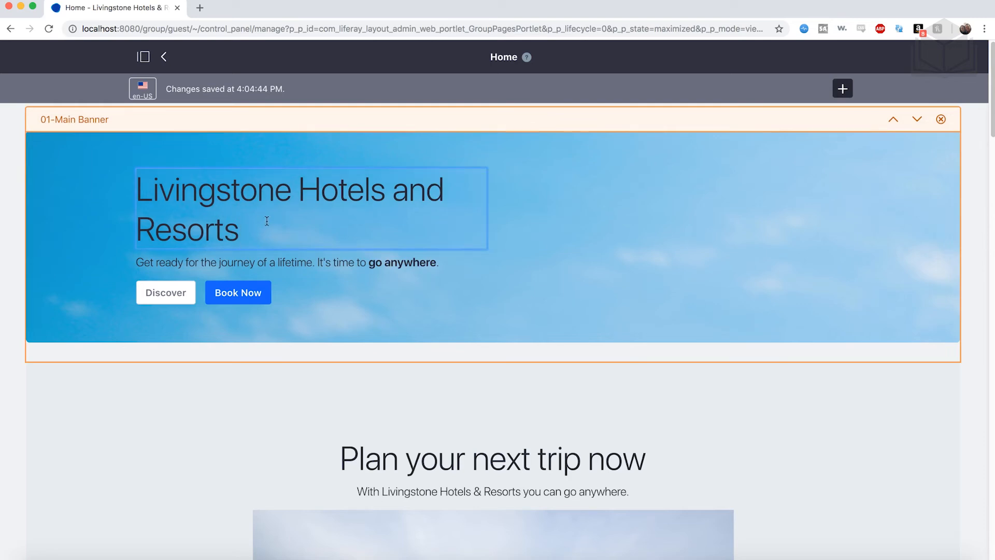
pyautogui.tripleClick(258, 230)
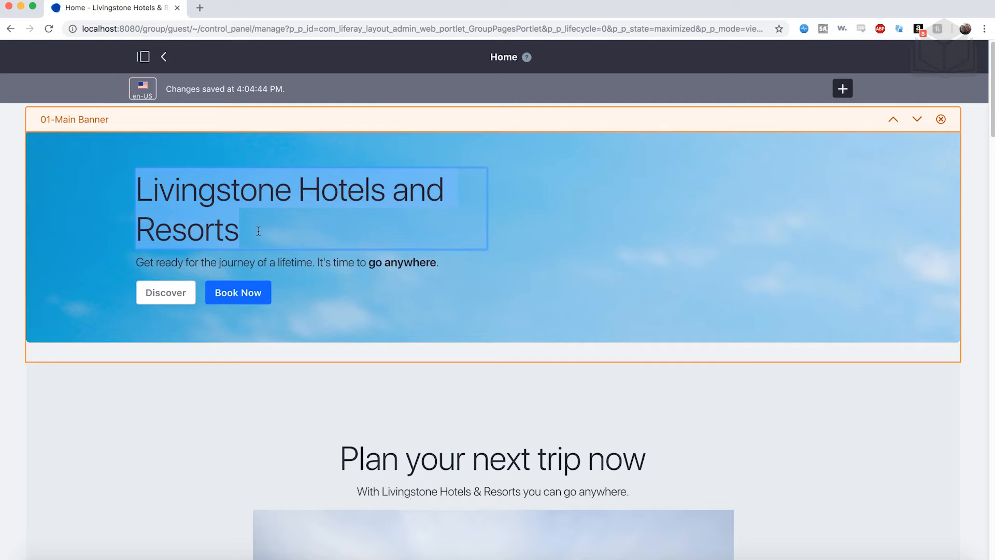
pyautogui.press('BackSpace')
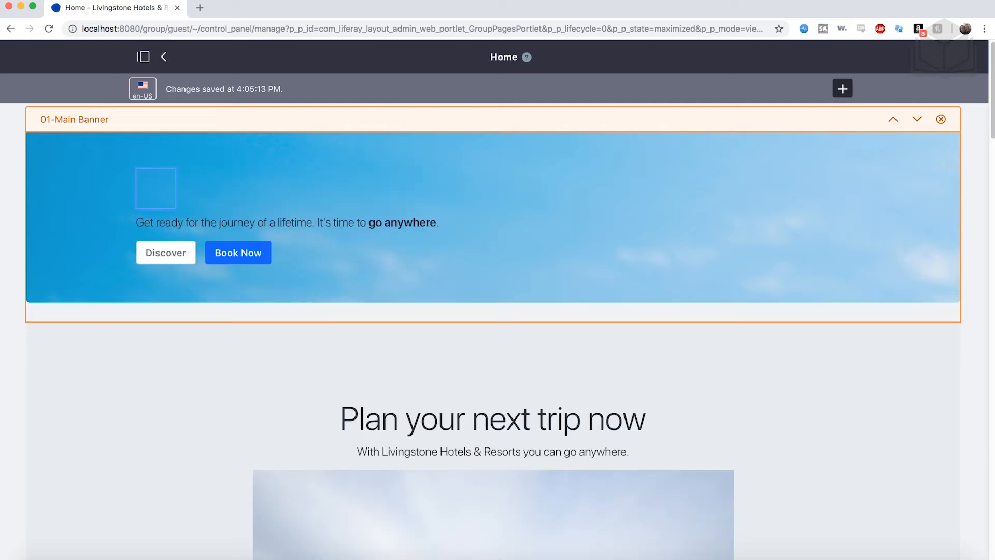
pyautogui.write('Go Any')
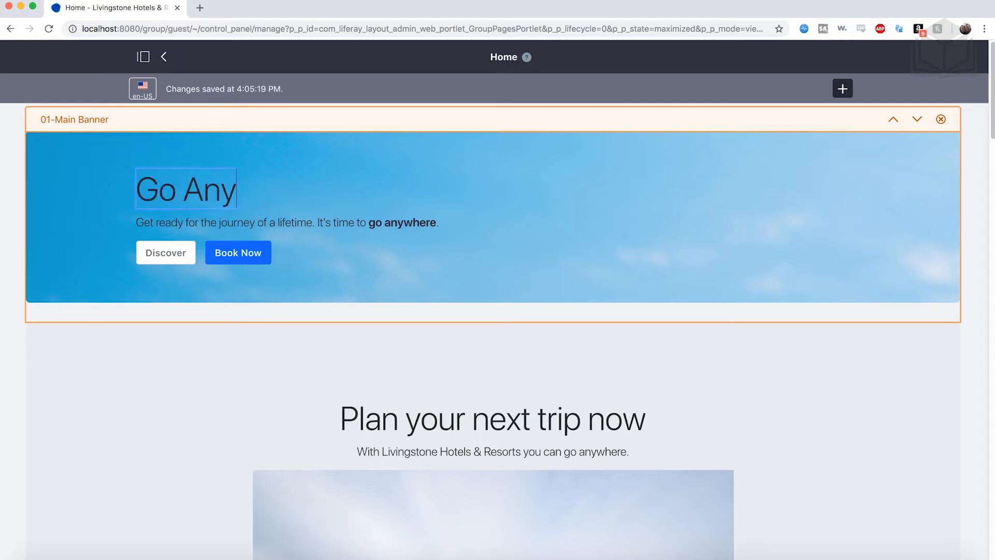
pyautogui.write('where')
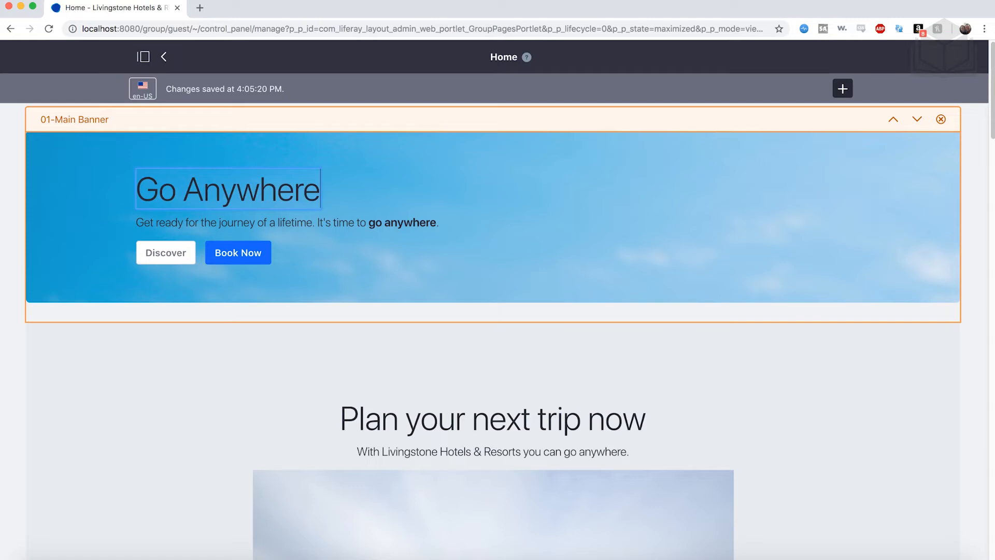
# Step: Replace the Main Banner's subtitle with "Get ready for your next big adventure. Livingstone Hotels & Resorts will take you there."
pyautogui.click(330, 227)
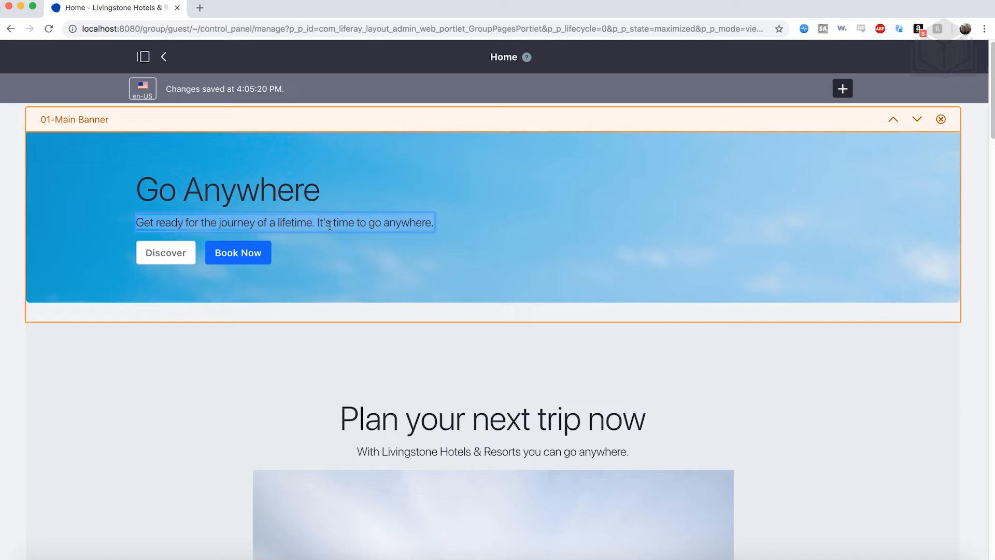
pyautogui.press('BackSpace')
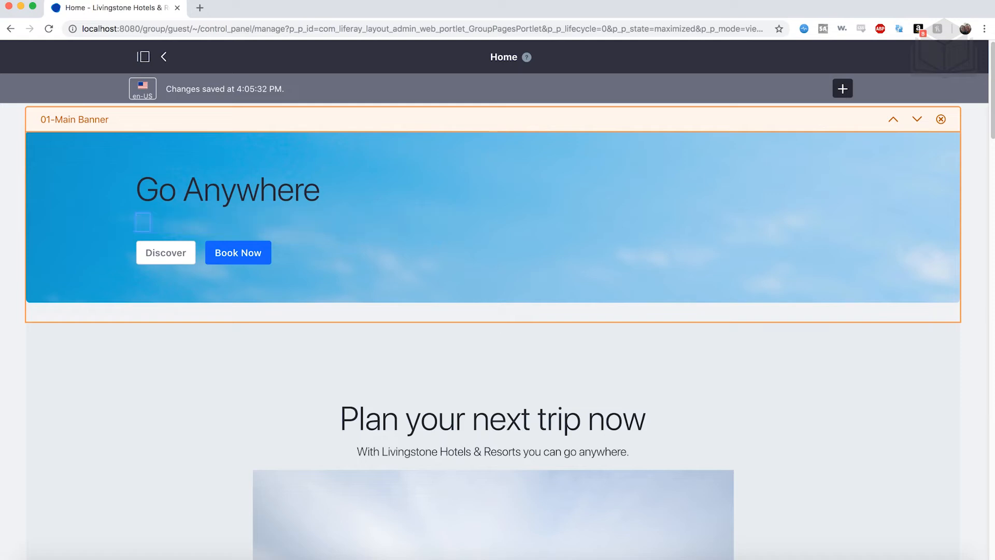
pyautogui.write('Get ready for you')
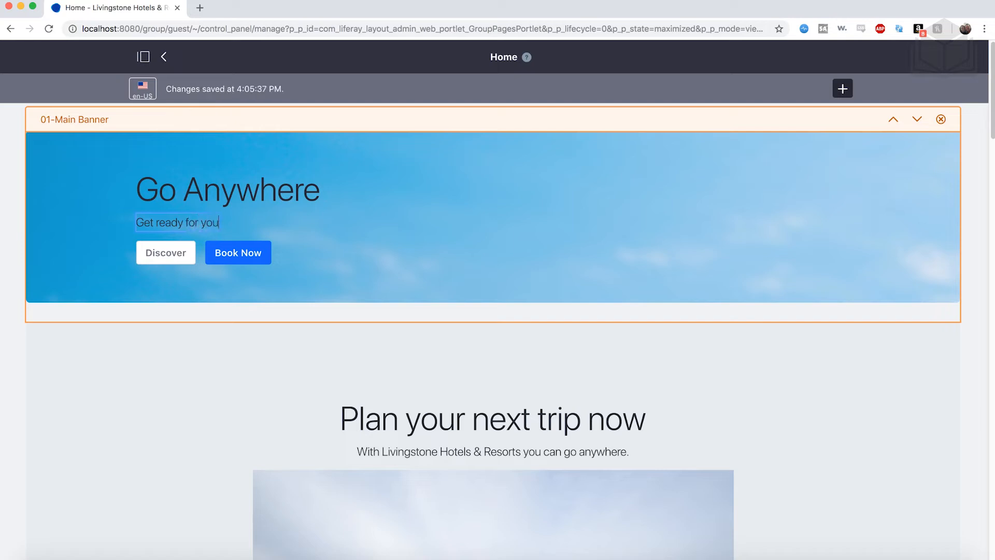
pyautogui.write('r next big adventure. ')
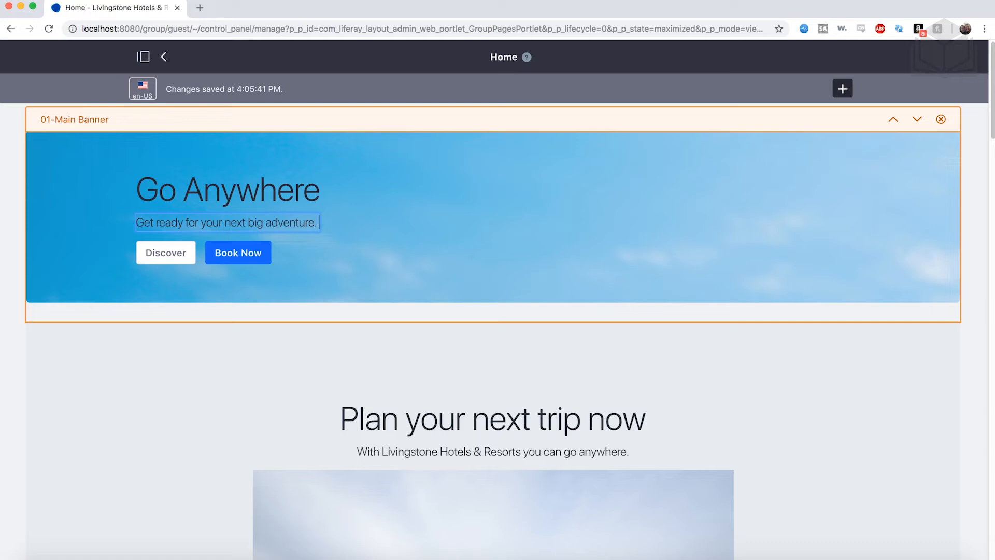
pyautogui.write('Livingstone ')
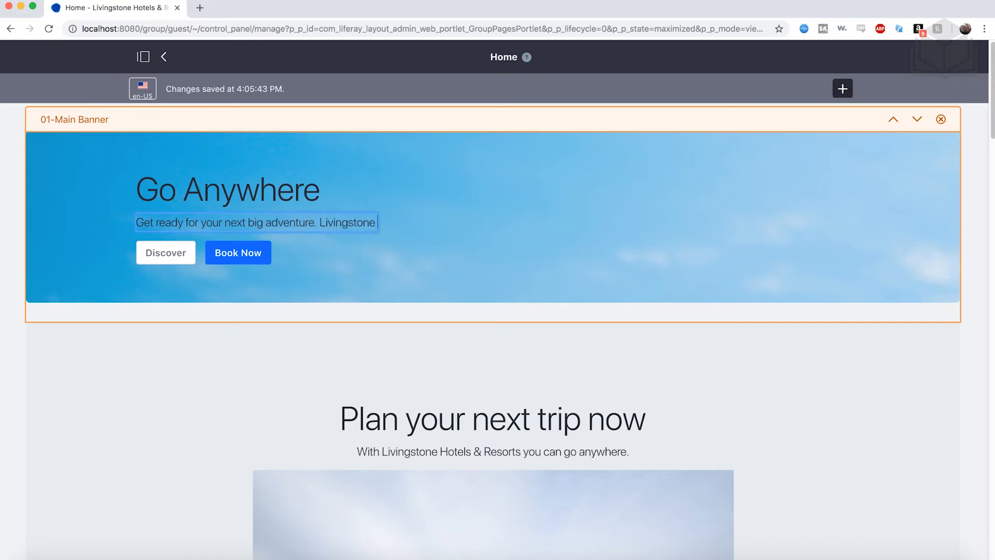
pyautogui.write('Hotels & Resorts will take you there.')
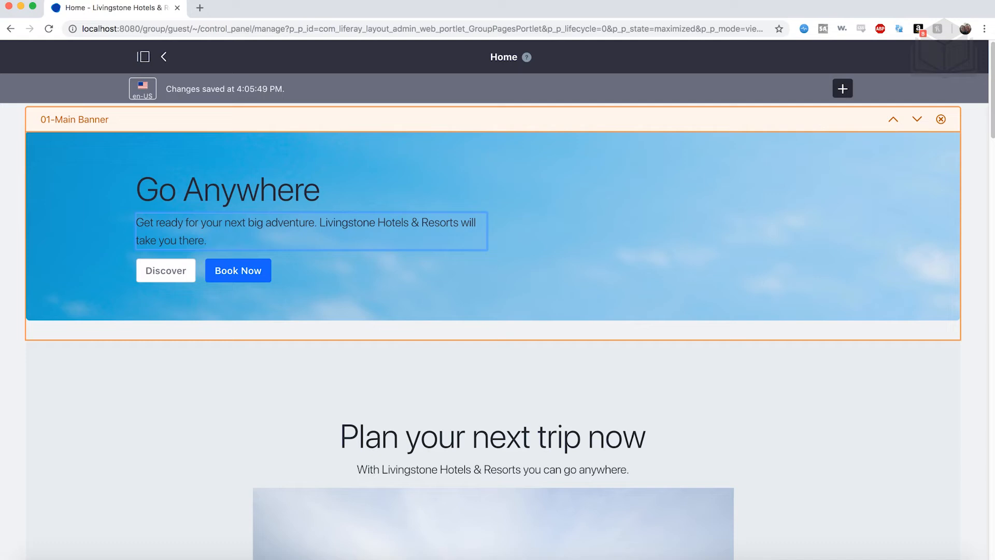
pyautogui.click(419, 278)
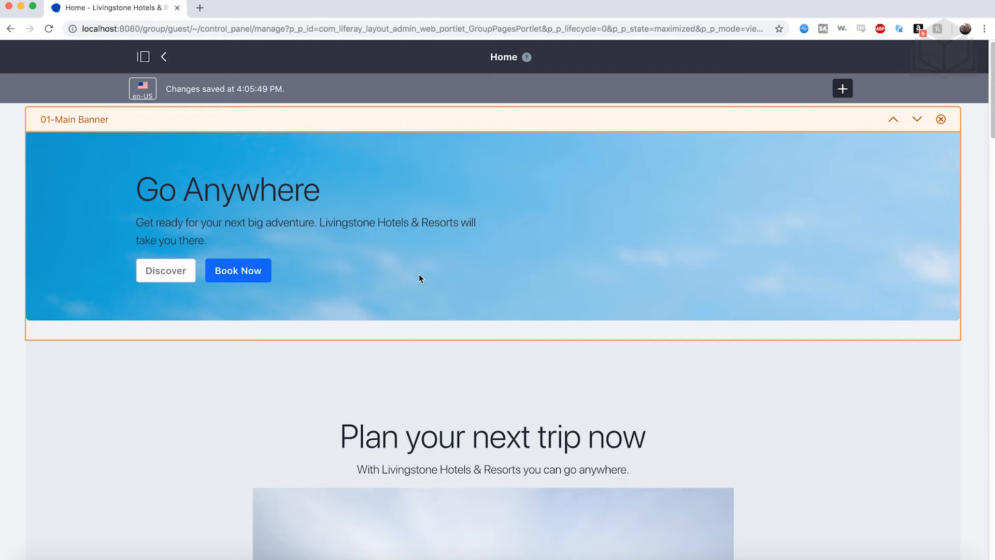
# Step: Replace the "Plan your next trip now" heading below the main banner with "Experience Something New"
pyautogui.scroll(-5, 418, 275)
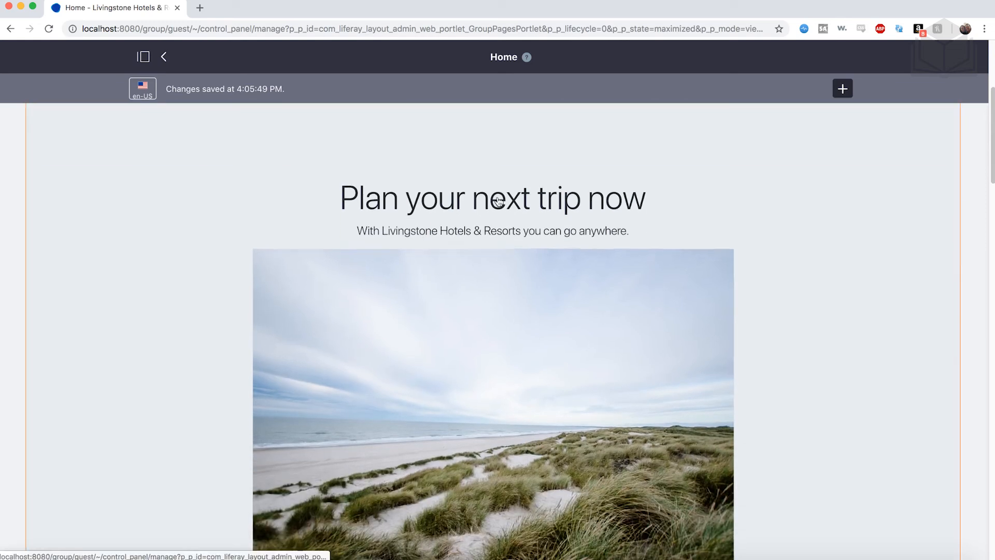
pyautogui.scroll(-2, 497, 201)
pyautogui.scroll(2, 497, 200)
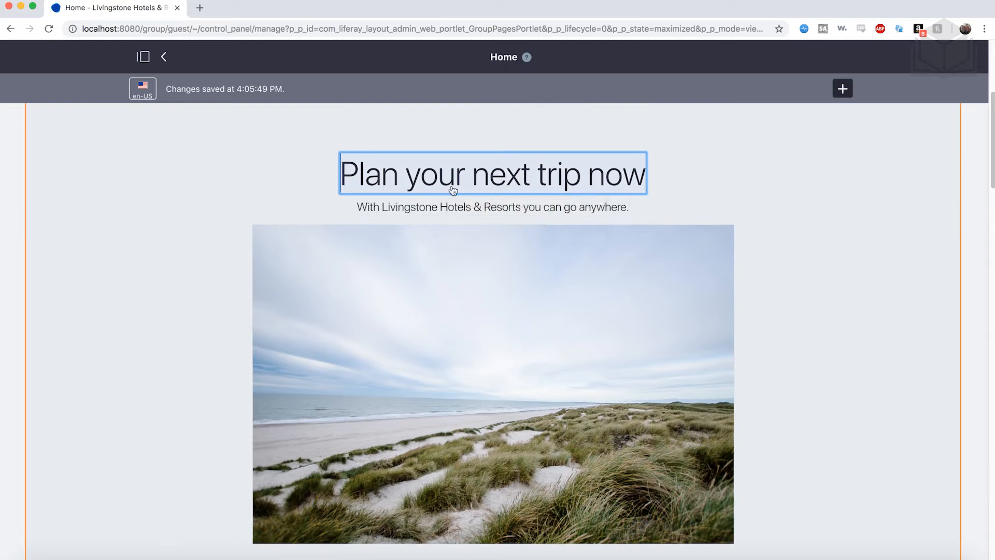
pyautogui.tripleClick(438, 167)
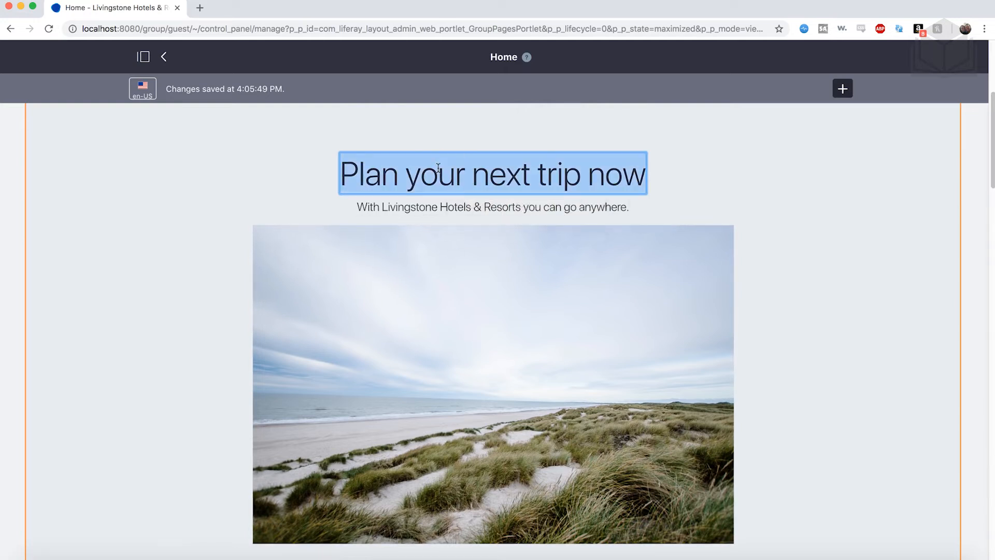
pyautogui.write('Exp')
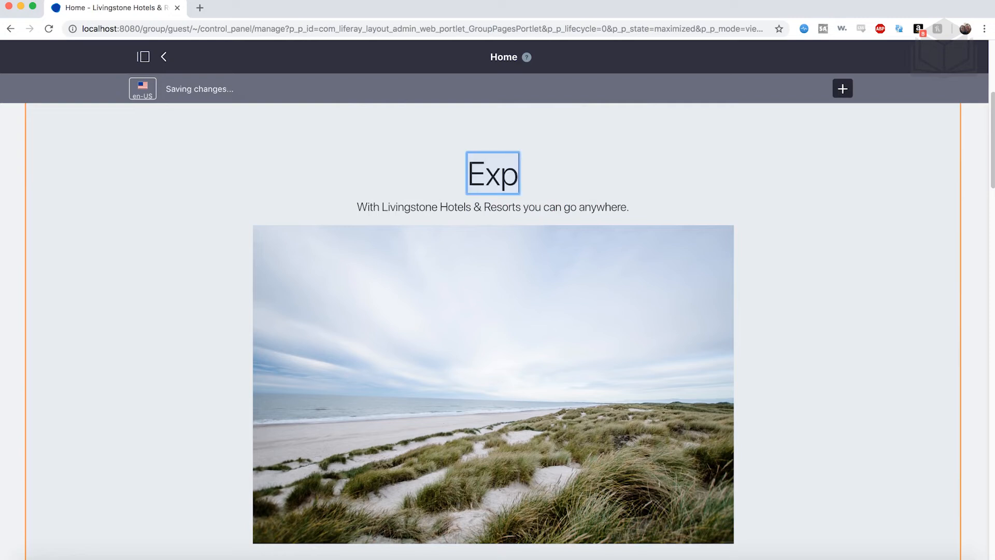
pyautogui.write('erience Somthing New')
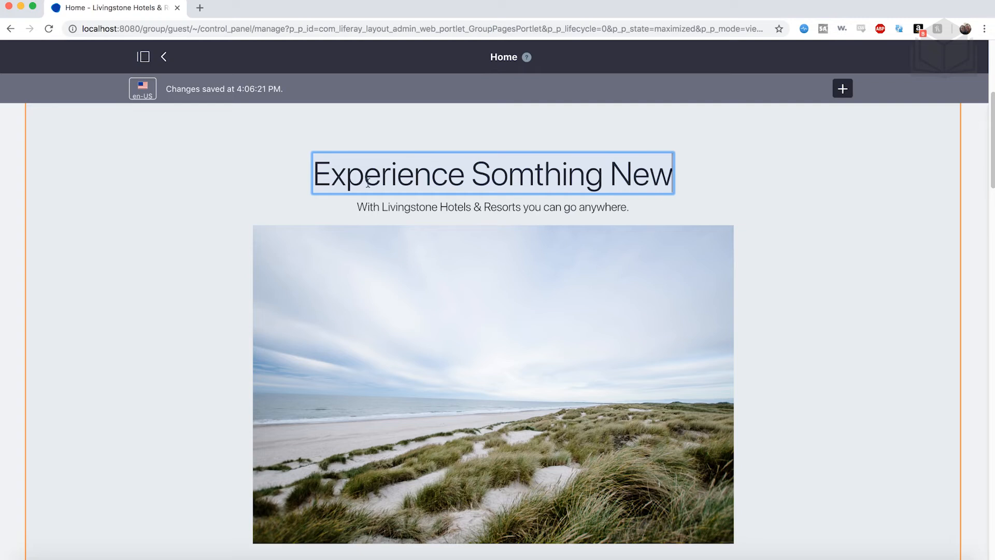
pyautogui.click(534, 175)
pyautogui.write('e')
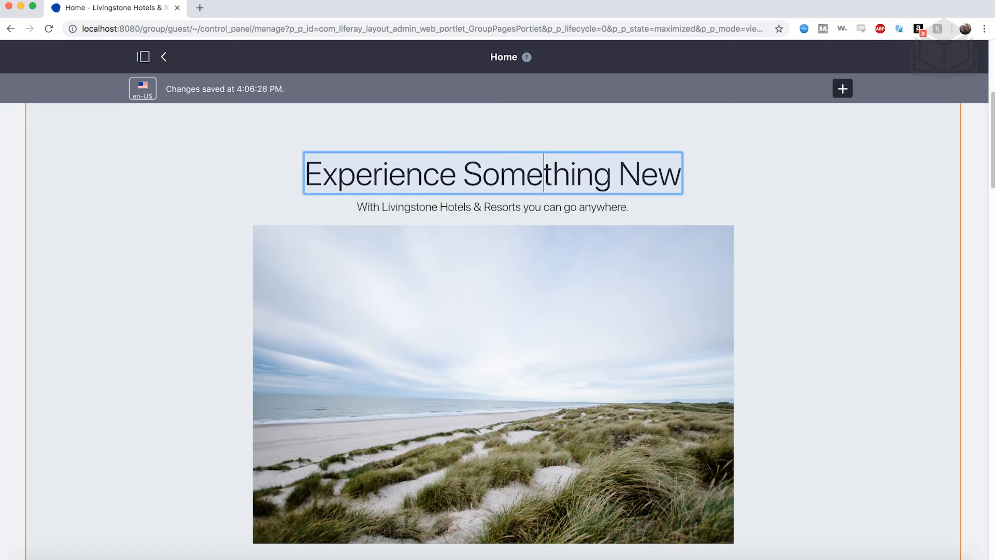
pyautogui.press('End')
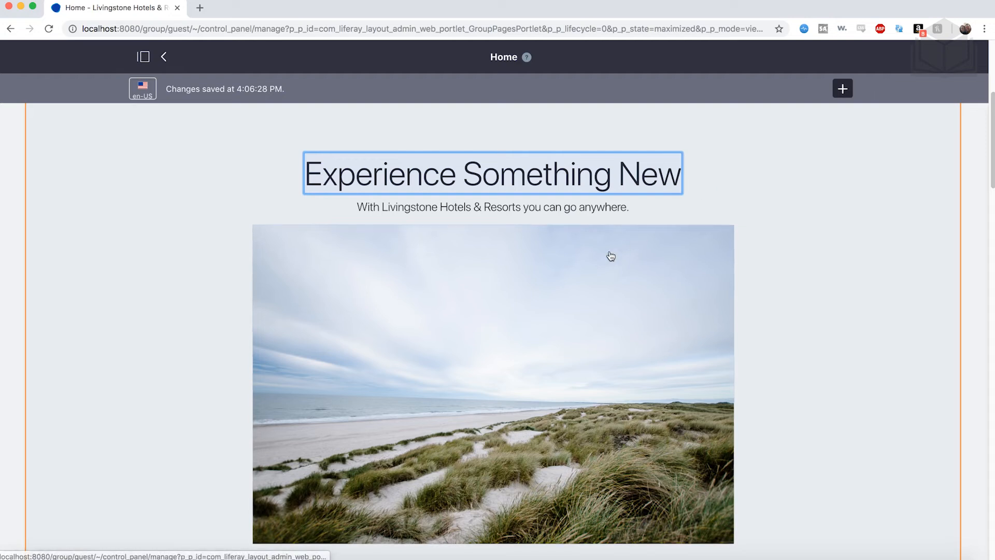
# Step: Replace the beach image below the "Experience Something New" heading by uploading and adding new.jpeg
pyautogui.scroll(-1, 610, 257)
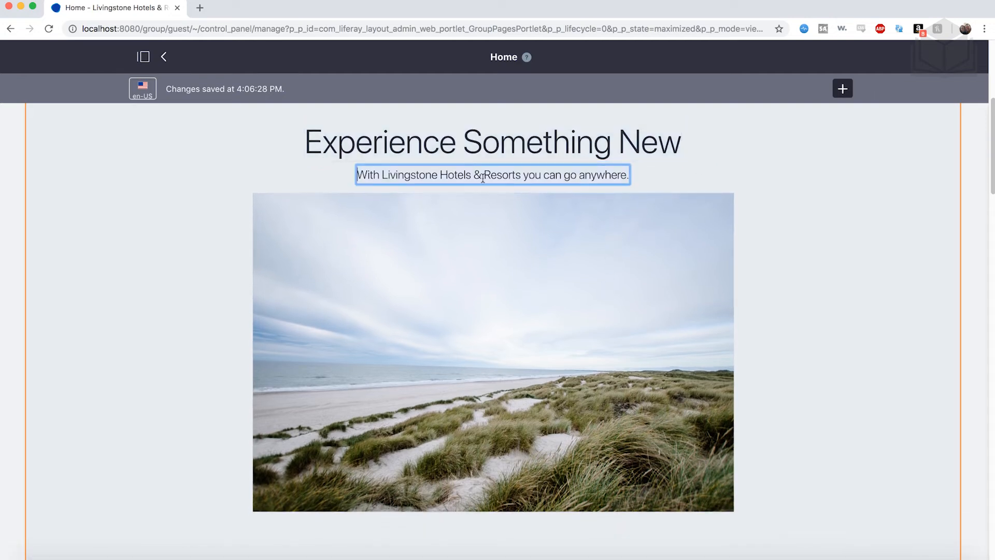
pyautogui.click(563, 307)
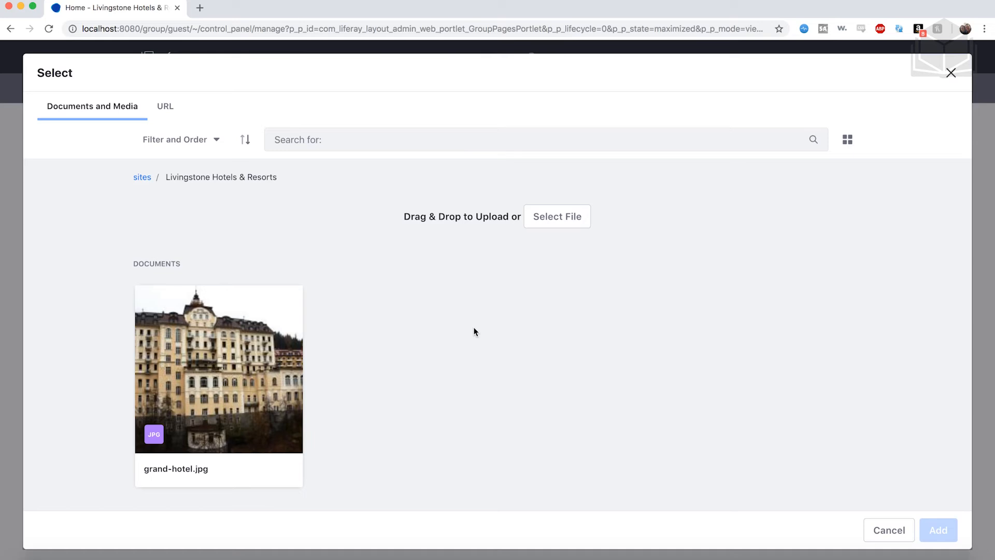
pyautogui.click(570, 219)
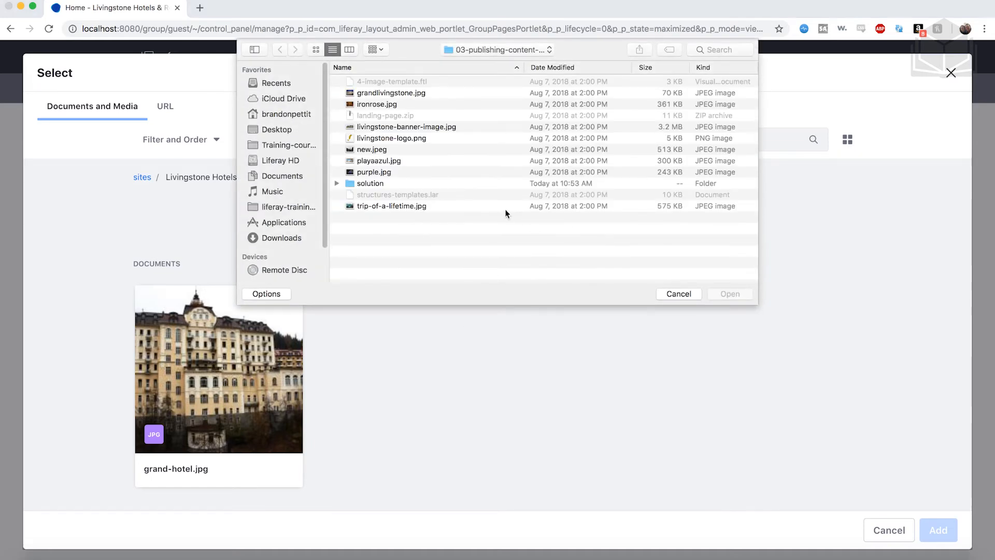
pyautogui.click(374, 151)
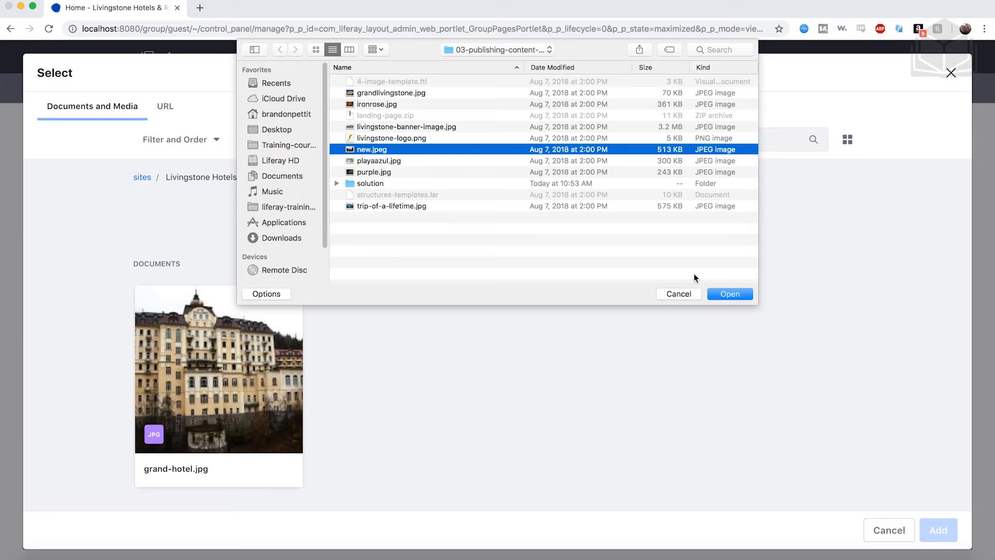
pyautogui.click(735, 294)
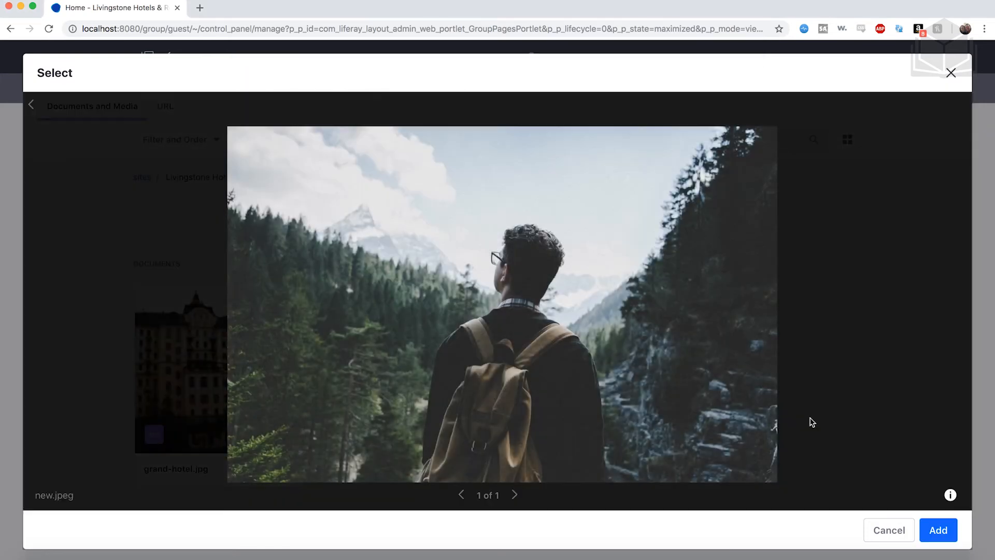
pyautogui.click(938, 530)
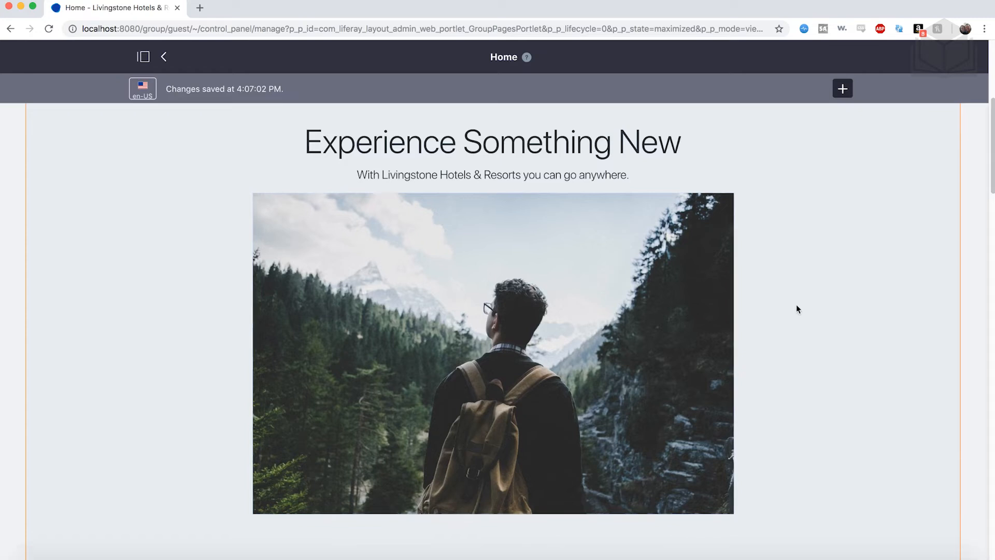
# Step: Change the number of hotels in the description under 120 Hotels in the 05-Hotel Features fragment to 120
pyautogui.scroll(-10, 796, 308)
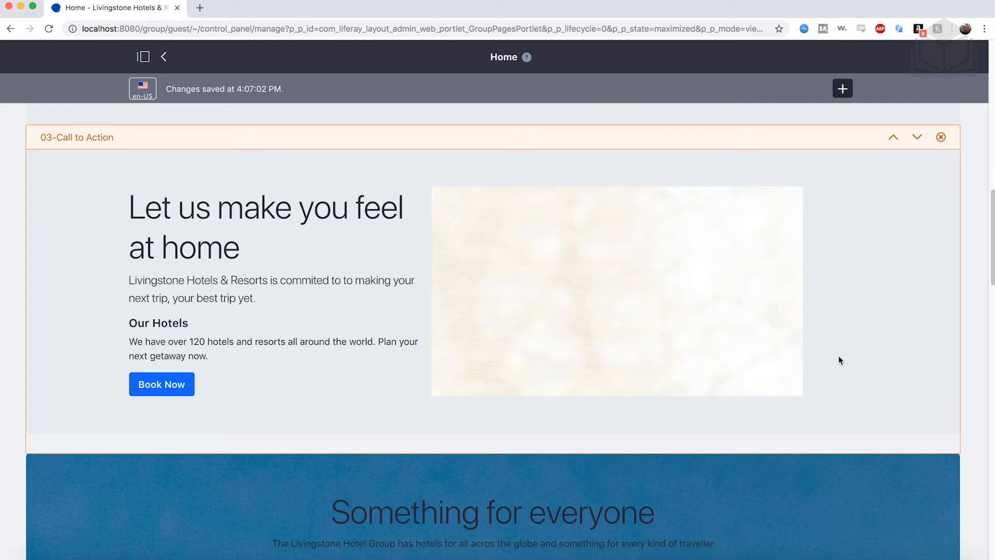
pyautogui.scroll(-8, 839, 360)
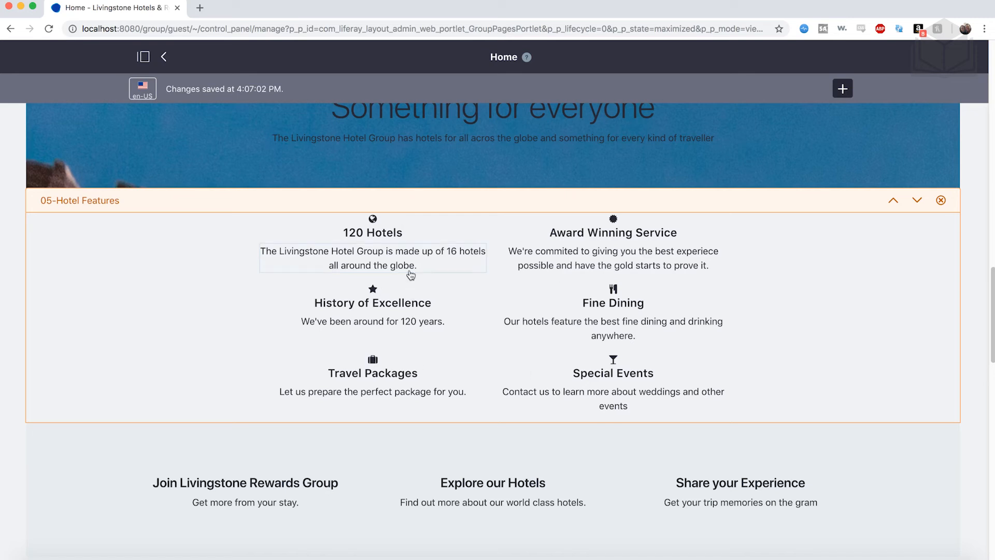
pyautogui.click(435, 267)
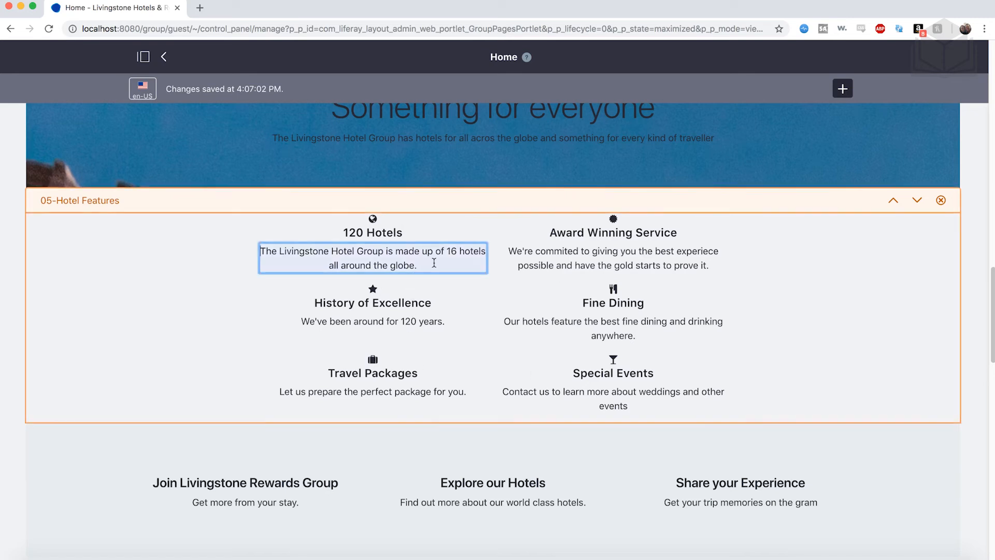
pyautogui.press('BackSpace')
pyautogui.press('BackSpace')
pyautogui.write('120')
pyautogui.click(452, 284)
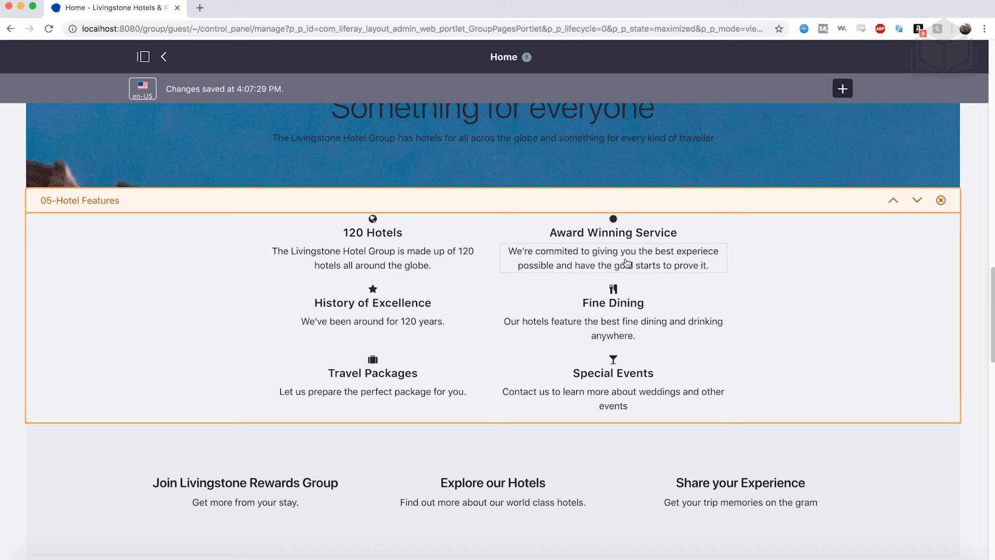
# Step: Correct the Award Winning Service description in 05-Hotel Features so it reads "experience" and "gold stars"
pyautogui.click(698, 250)
pyautogui.doubleClick(689, 250)
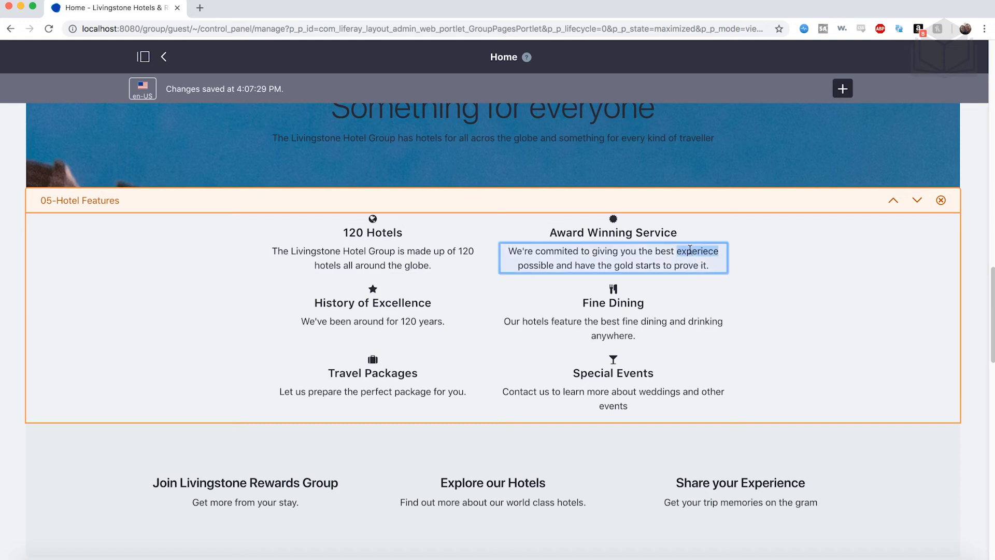
pyautogui.write('experience')
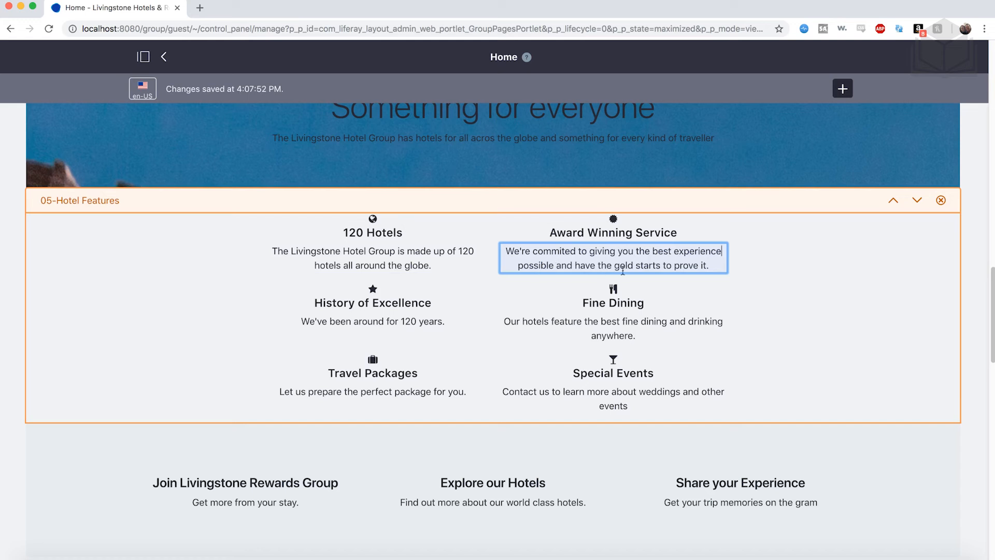
pyautogui.click(647, 265)
pyautogui.press('BackSpace')
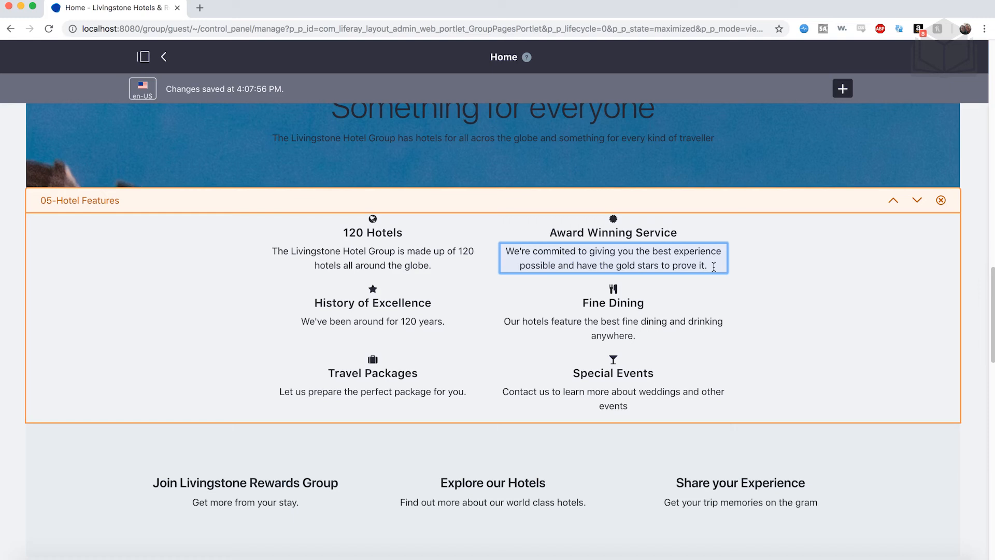
pyautogui.click(756, 281)
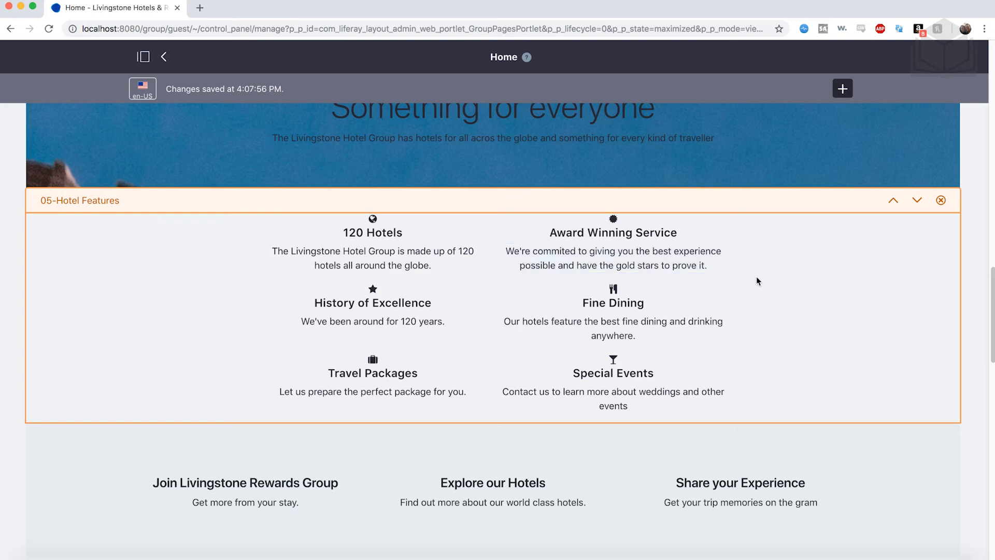
pyautogui.scroll(-7, 739, 340)
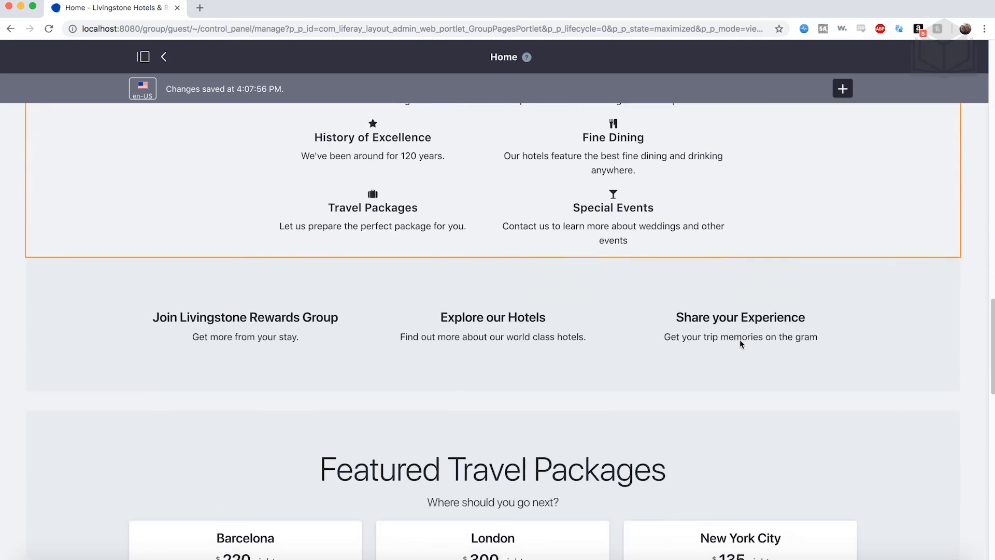
pyautogui.scroll(-9, 738, 340)
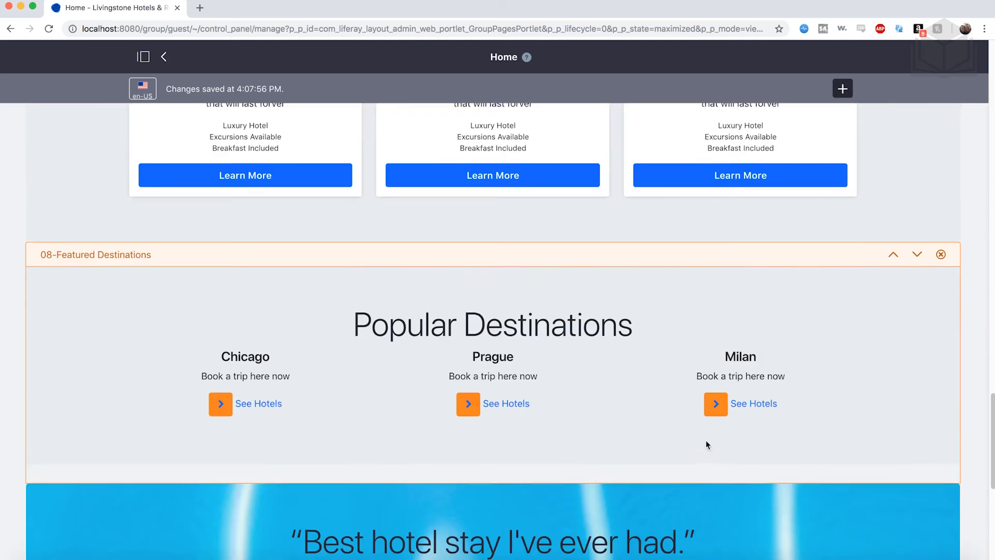
pyautogui.scroll(-3, 554, 391)
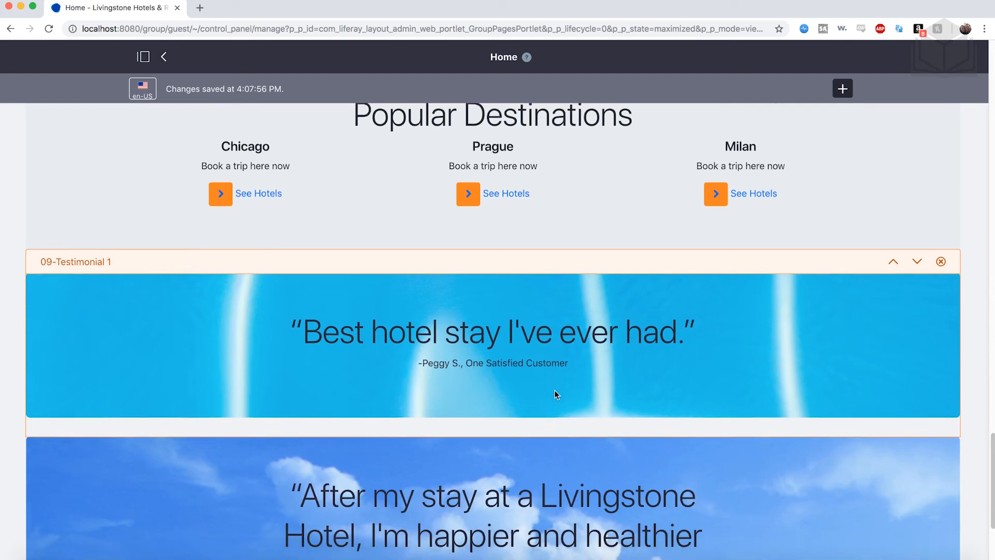
pyautogui.scroll(8, 648, 399)
pyautogui.scroll(5, 648, 399)
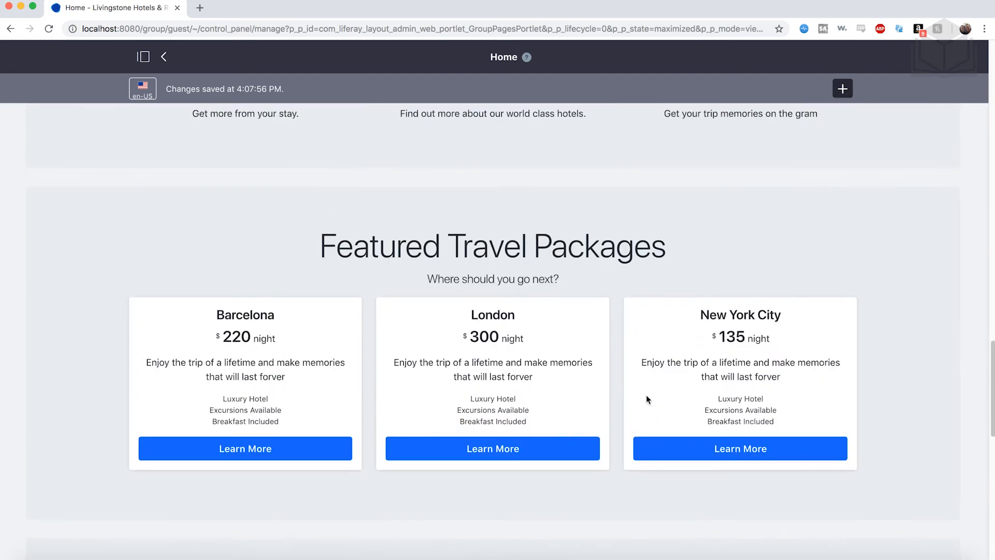
pyautogui.scroll(15, 584, 344)
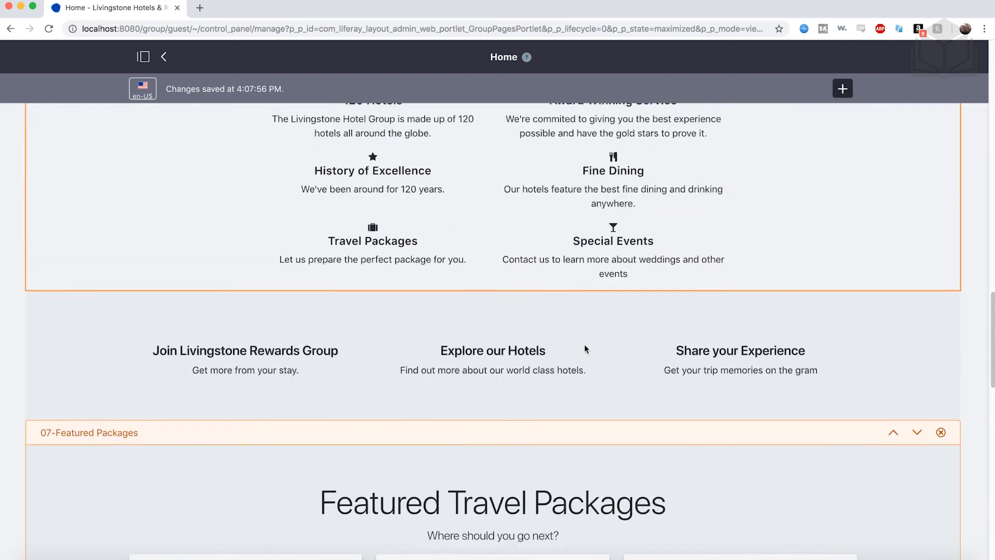
pyautogui.scroll(10, 584, 347)
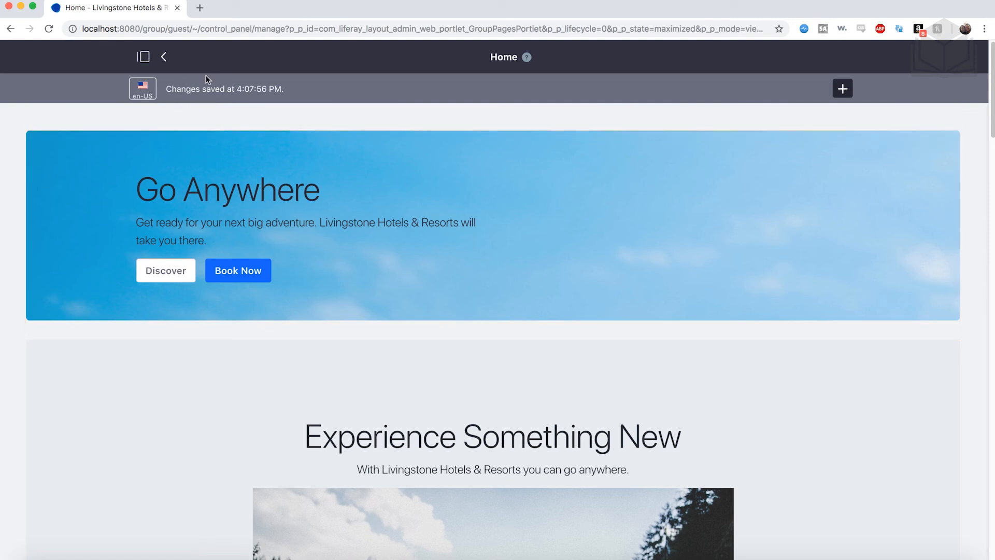
# Step: Mark the Home content page as the site's home page in place of Welcome in the public pages
pyautogui.click(141, 58)
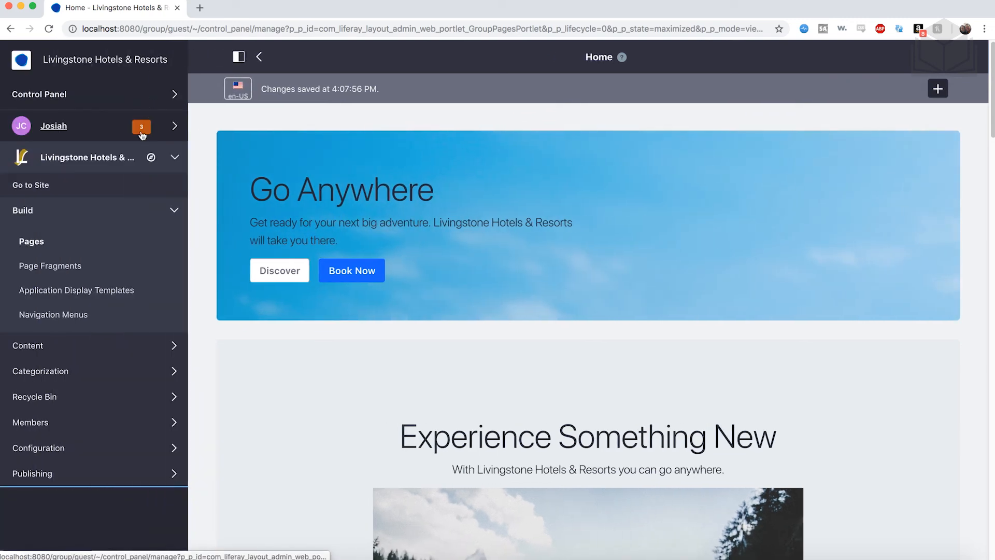
pyautogui.click(38, 247)
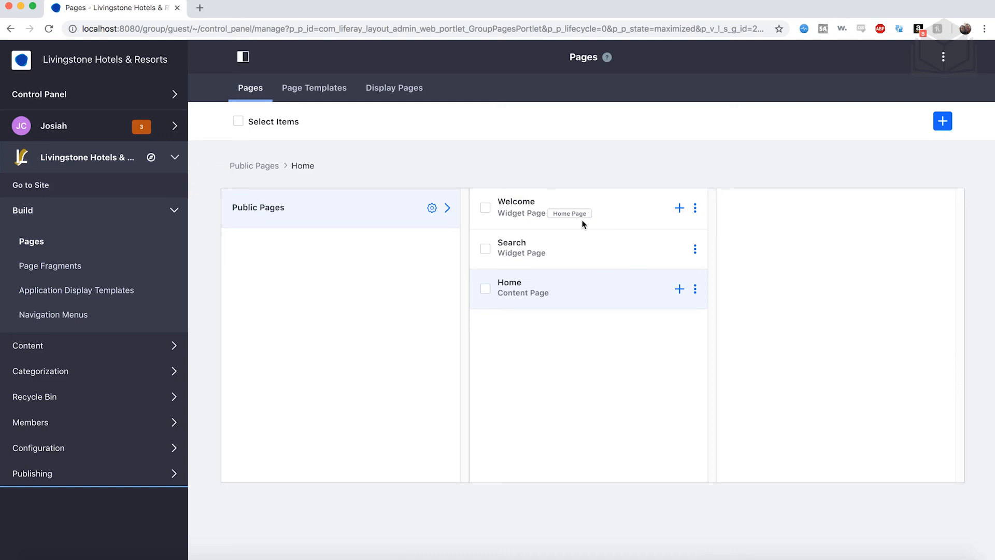
pyautogui.click(696, 292)
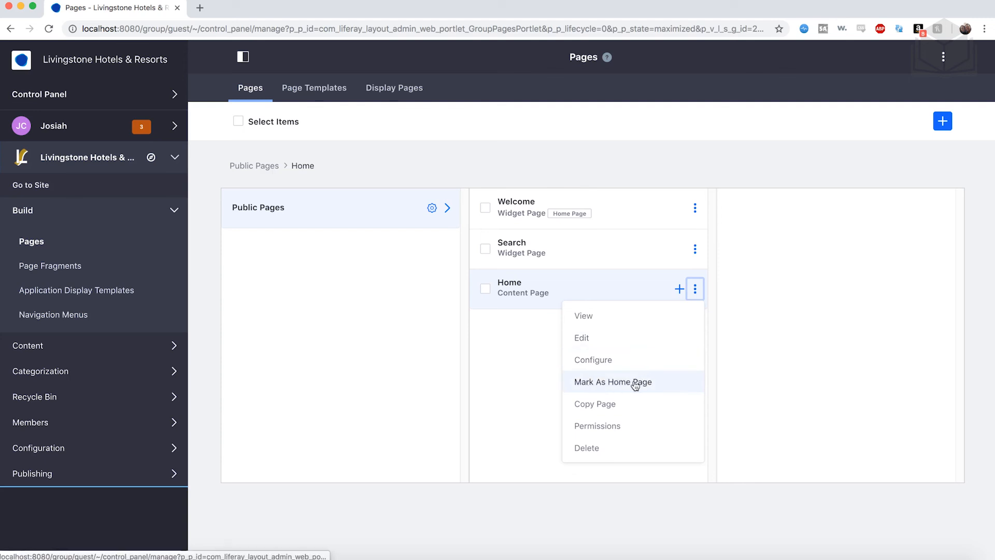
pyautogui.click(662, 386)
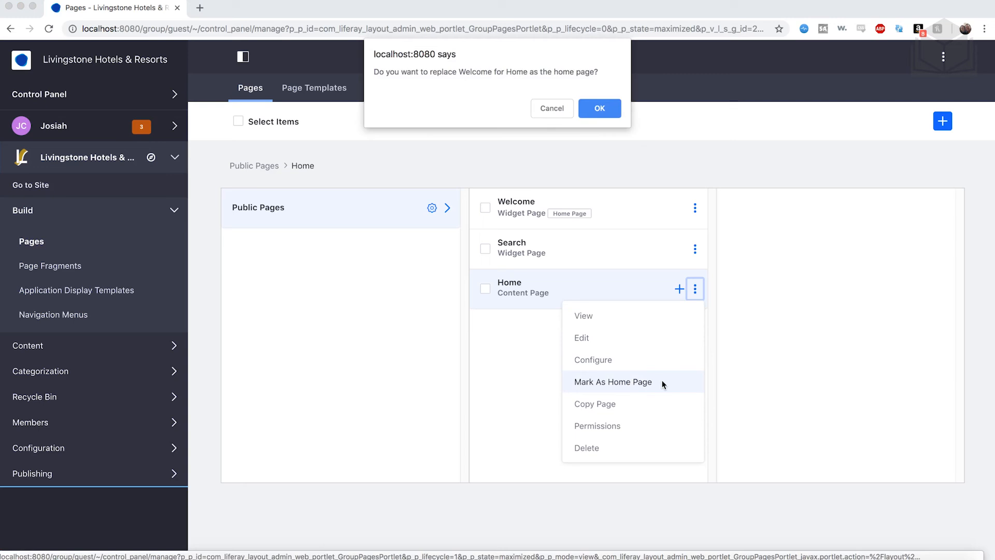
pyautogui.click(595, 111)
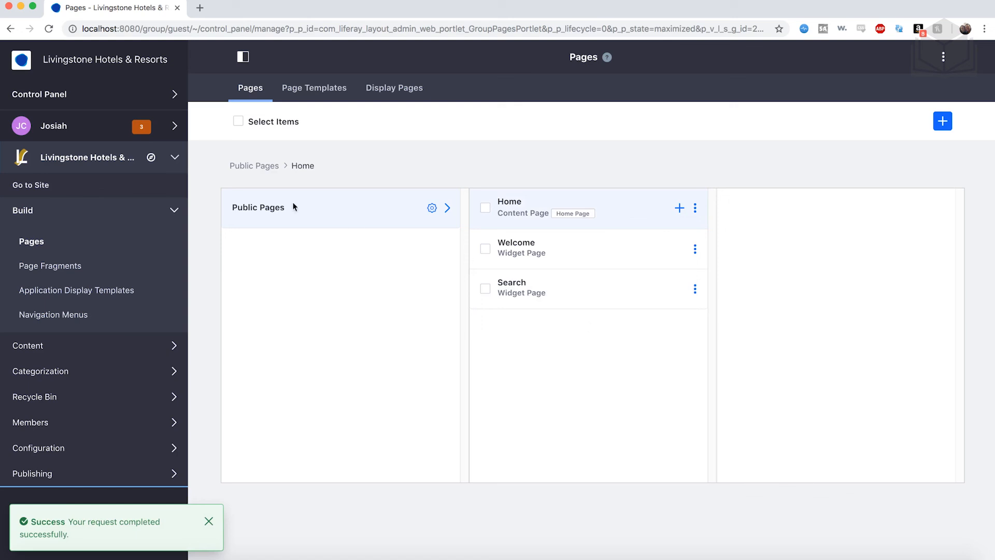
# Step: Go to the live site and examine the finished Home page from the banner down to the footer, including the Welcome and Home navigation links
pyautogui.click(40, 186)
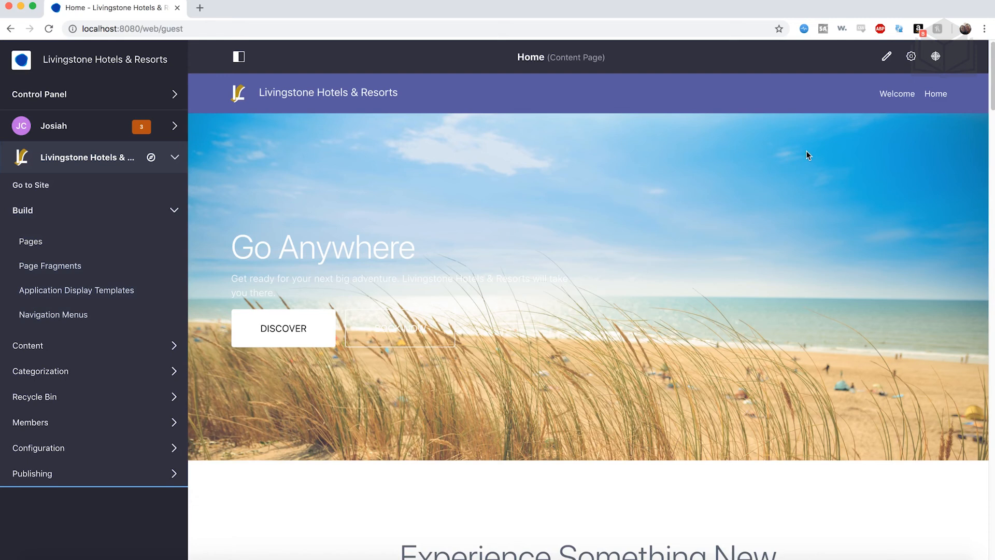
pyautogui.scroll(-15, 633, 191)
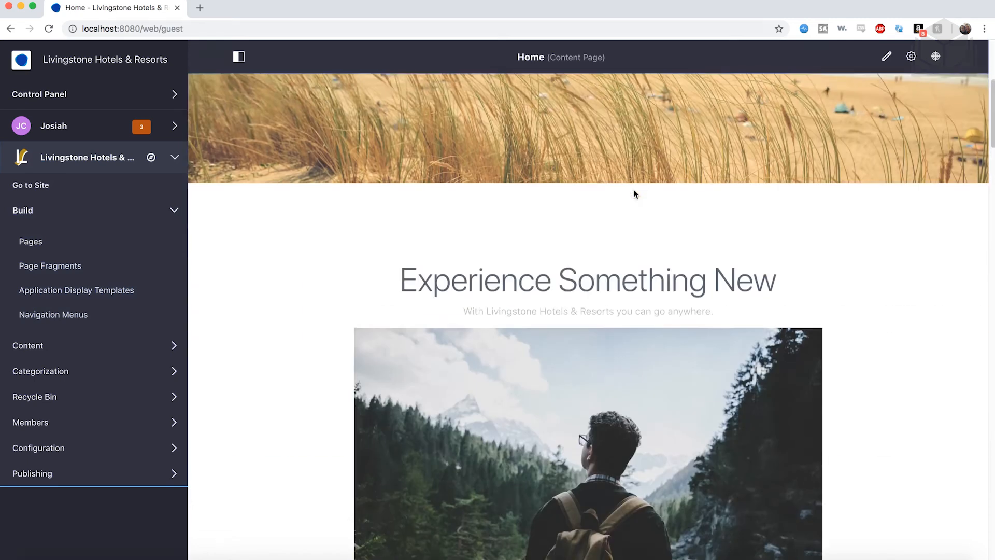
pyautogui.scroll(-15, 635, 195)
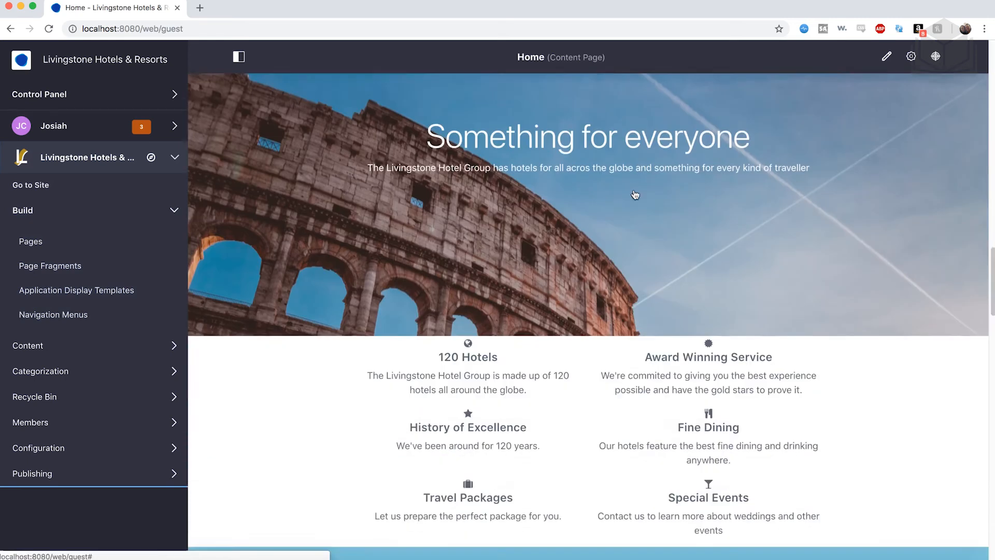
pyautogui.scroll(-15, 633, 190)
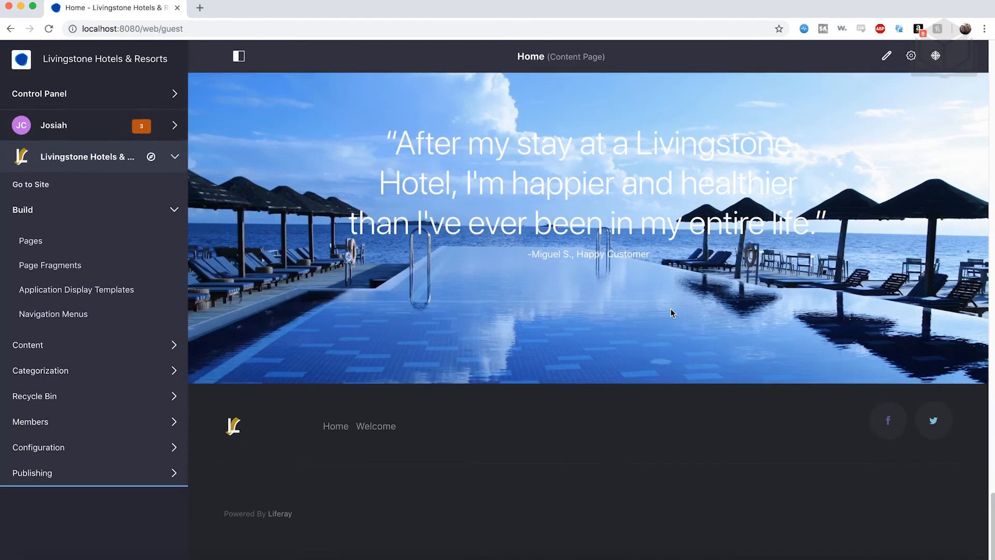
pyautogui.scroll(20, 670, 308)
pyautogui.scroll(10, 671, 309)
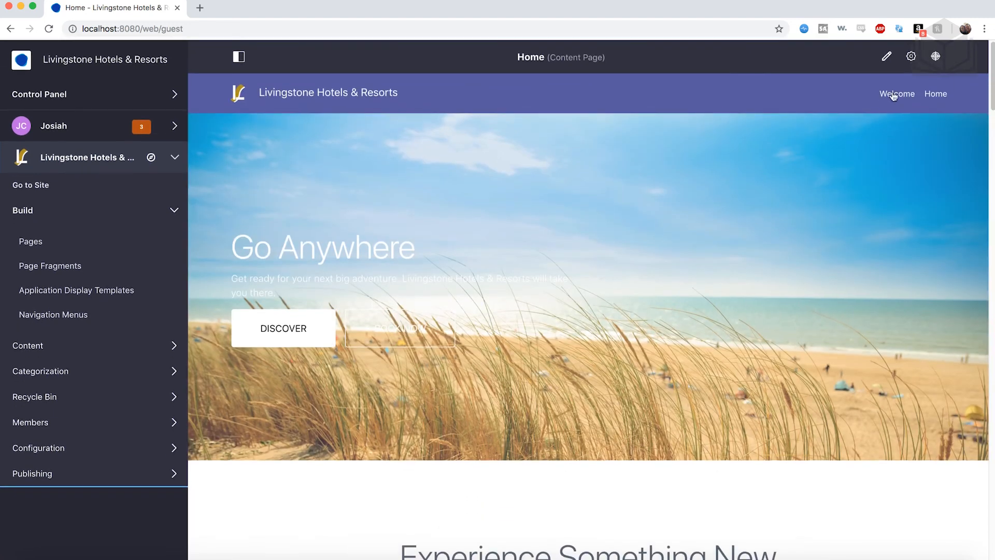
pyautogui.moveTo(940, 96)
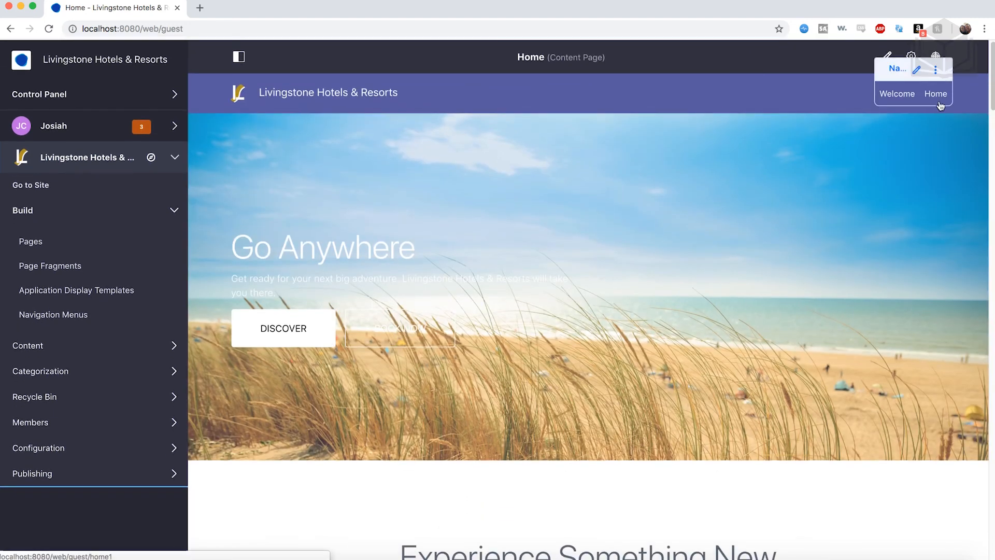